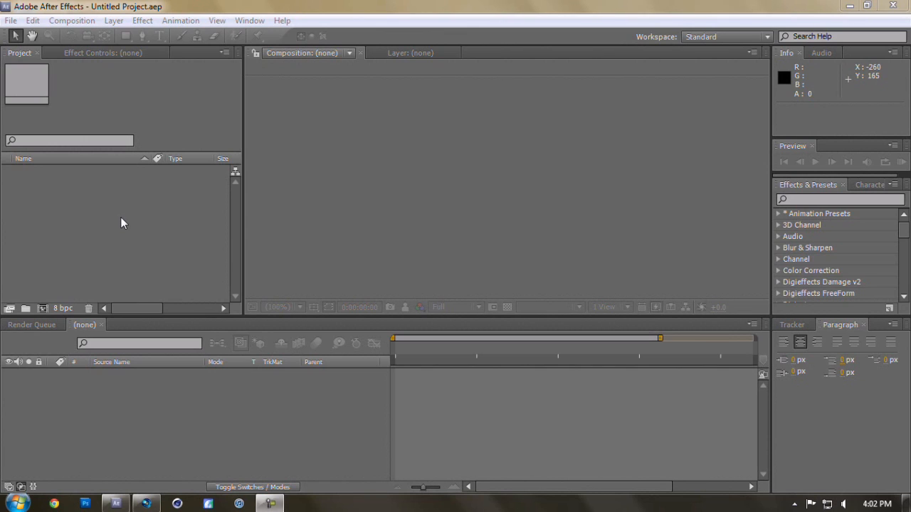
Import the clip 1.mp4 from the Desktop and create a composition from it in the timeline.
{"action": "double_click", "coordinate": [121, 217]}
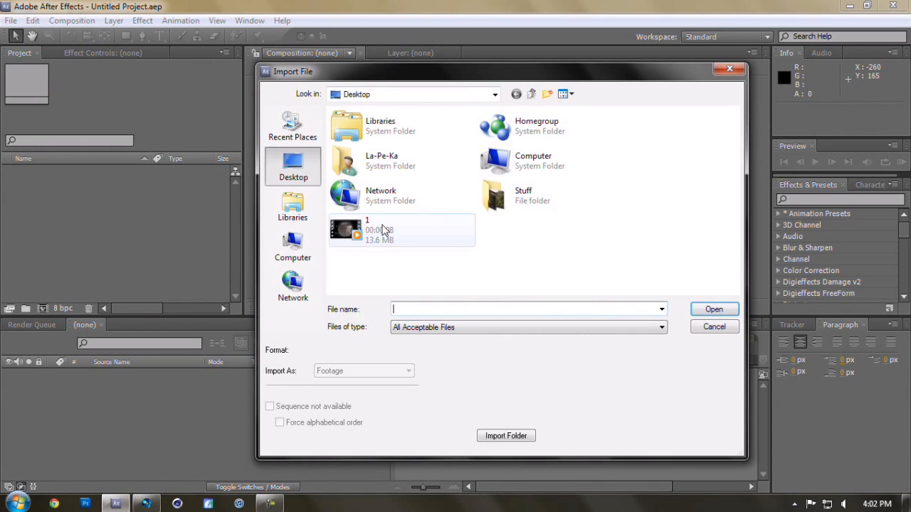
{"action": "double_click", "coordinate": [383, 229]}
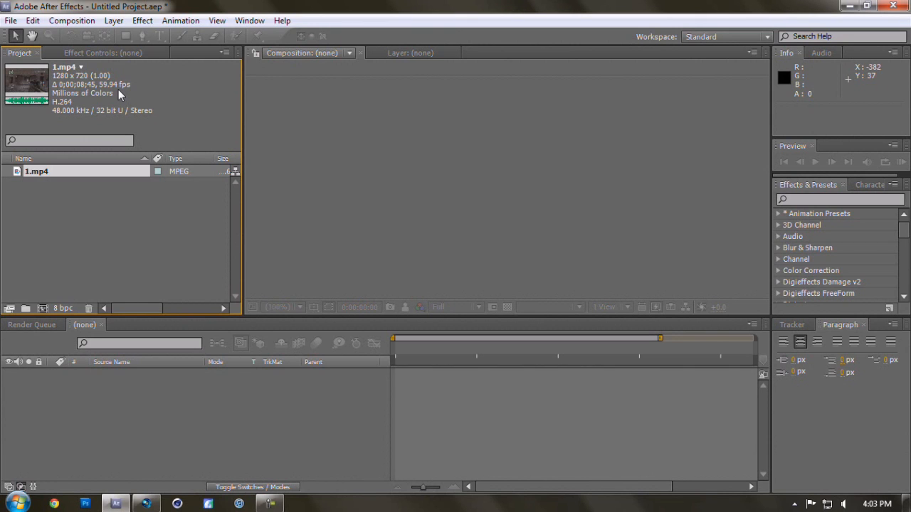
{"action": "left_click_drag", "start_coordinate": [53, 171], "coordinate": [110, 405]}
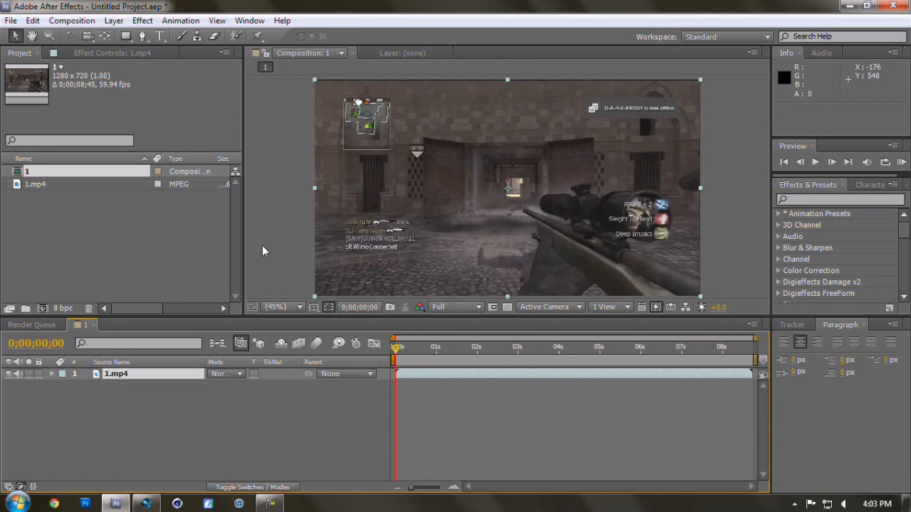
Scale the 1.mp4 layer up to 102% so it slightly overfills the composition frame.
{"action": "left_click_drag", "start_coordinate": [700, 81], "coordinate": [704, 77]}
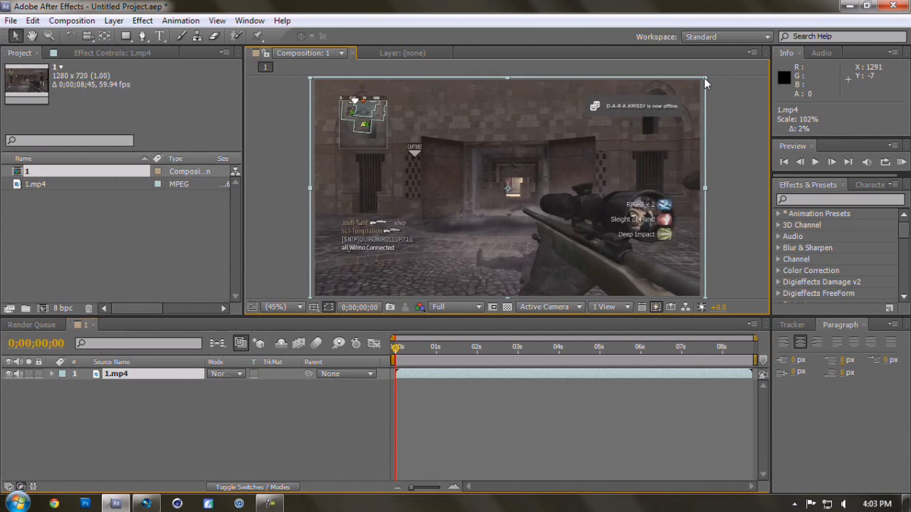
{"action": "left_click", "coordinate": [715, 111]}
{"action": "left_click", "coordinate": [116, 373]}
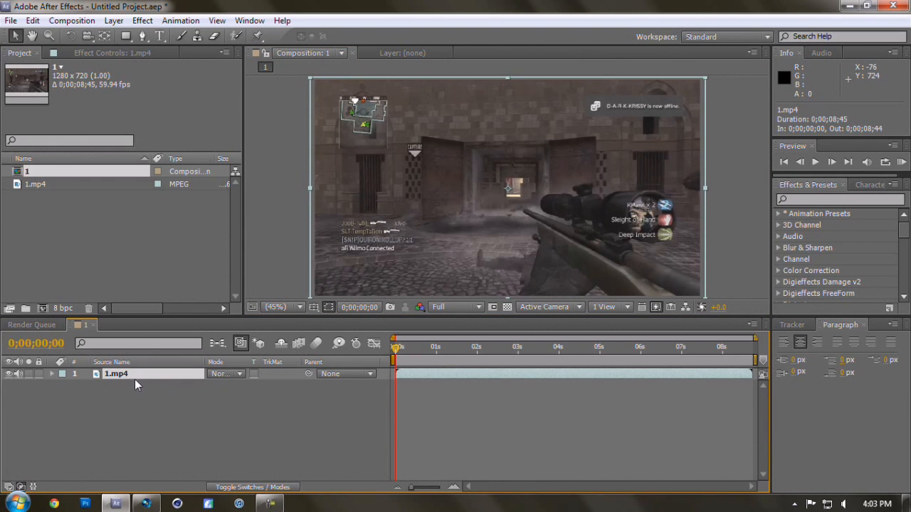
Enable frame blending for the composition and set the 1.mp4 layer's frame blending to Pixel Motion.
{"action": "left_click", "coordinate": [300, 344]}
{"action": "left_click", "coordinate": [114, 21]}
{"action": "mouse_move", "coordinate": [191, 198]}
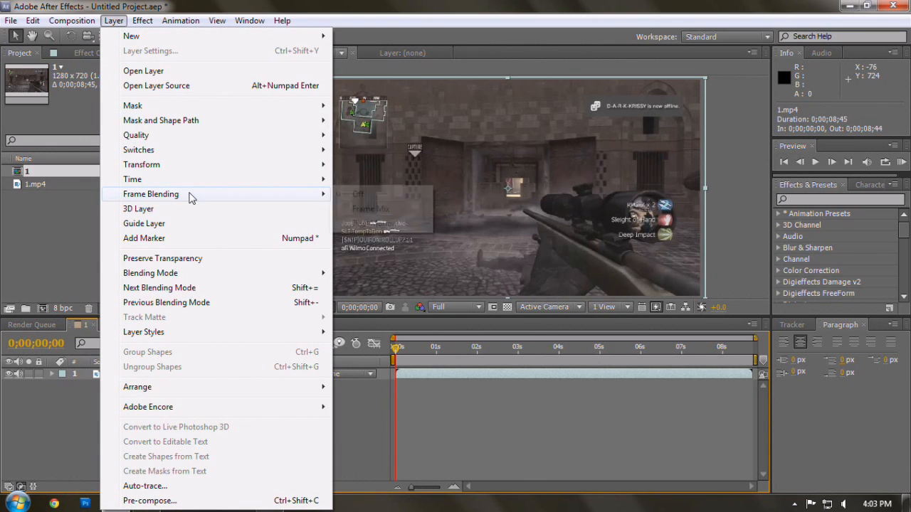
{"action": "left_click", "coordinate": [370, 224]}
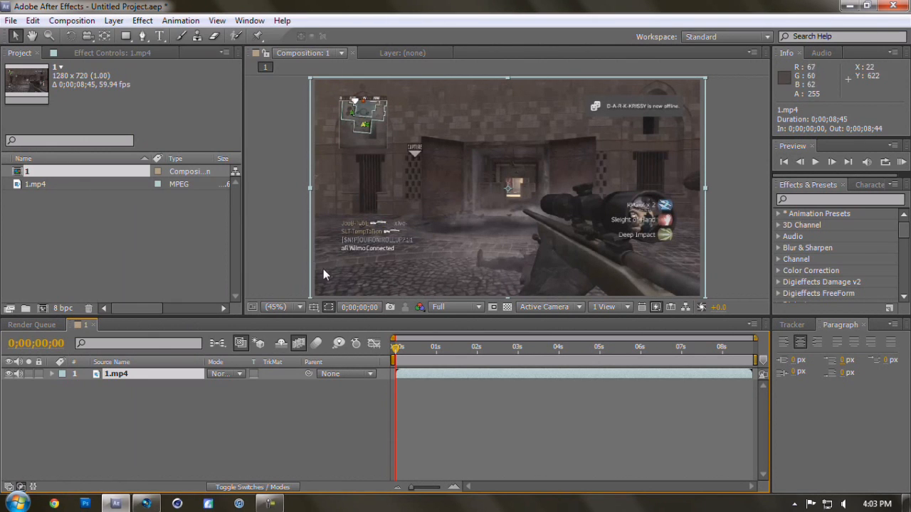
Enable time remapping on the 1.mp4 layer.
{"action": "left_click", "coordinate": [114, 21]}
{"action": "left_click", "coordinate": [116, 22]}
{"action": "left_click", "coordinate": [116, 22]}
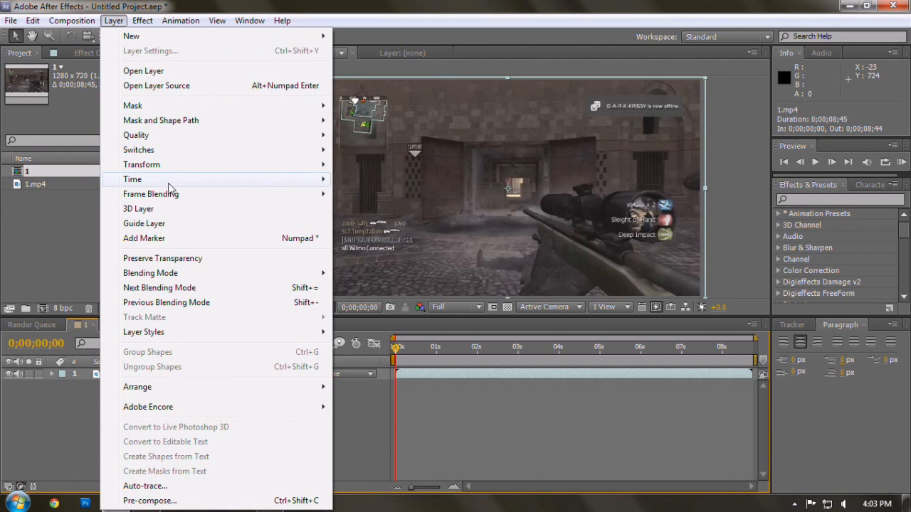
{"action": "mouse_move", "coordinate": [189, 183]}
{"action": "left_click", "coordinate": [363, 180]}
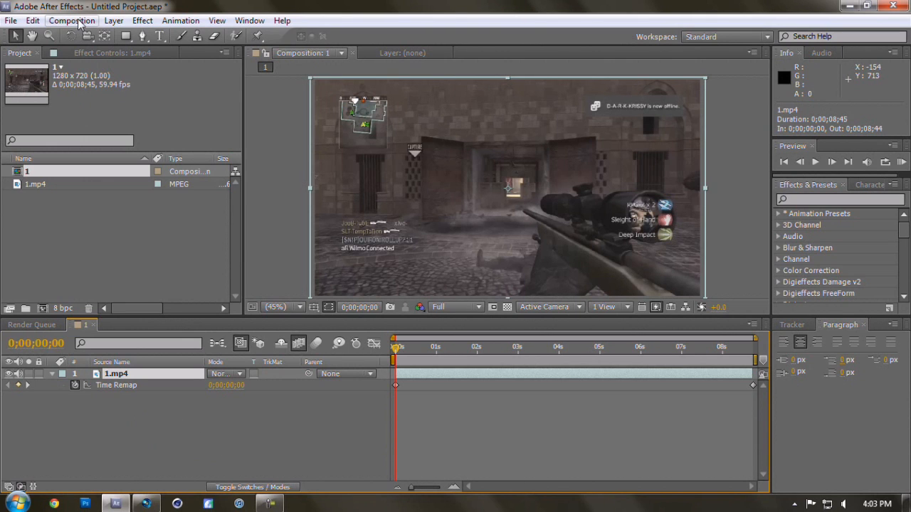
Add a new adjustment layer above the 1.mp4 layer.
{"action": "left_click", "coordinate": [113, 22]}
{"action": "mouse_move", "coordinate": [180, 36]}
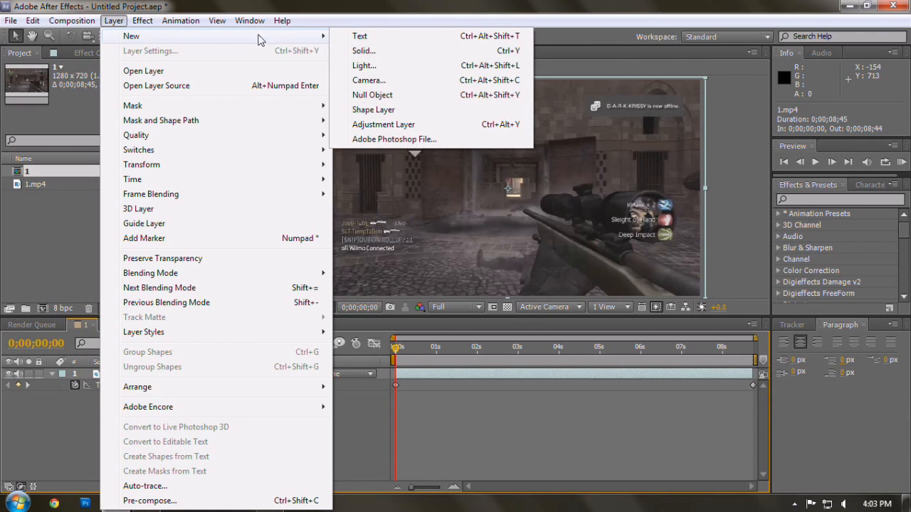
{"action": "left_click", "coordinate": [384, 125]}
{"action": "right_click", "coordinate": [134, 443]}
{"action": "mouse_move", "coordinate": [189, 316]}
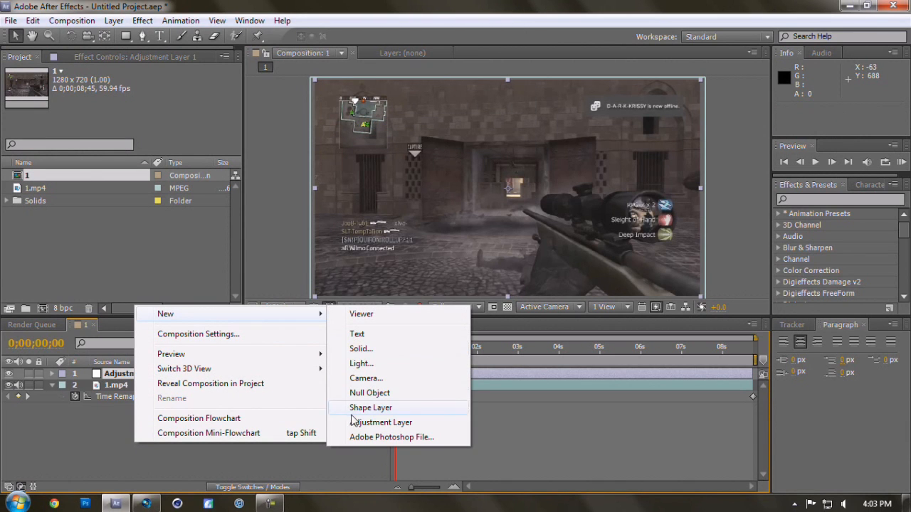
{"action": "left_click", "coordinate": [133, 387]}
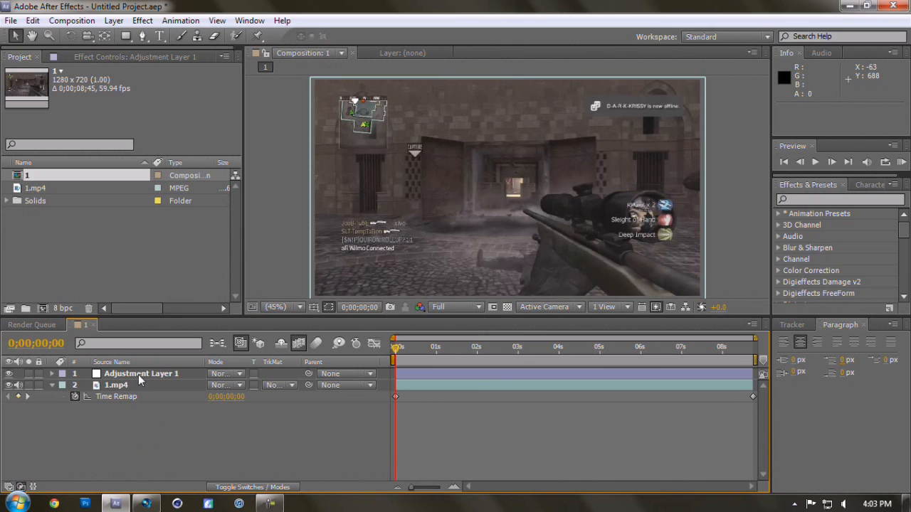
Apply the RE:Vision Twixtor effect to the adjustment layer.
{"action": "left_click", "coordinate": [139, 375]}
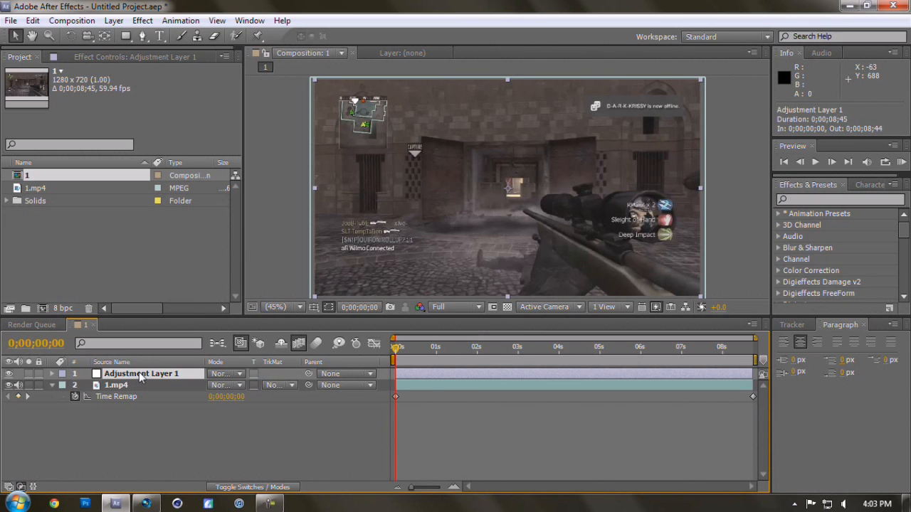
{"action": "left_click", "coordinate": [120, 386]}
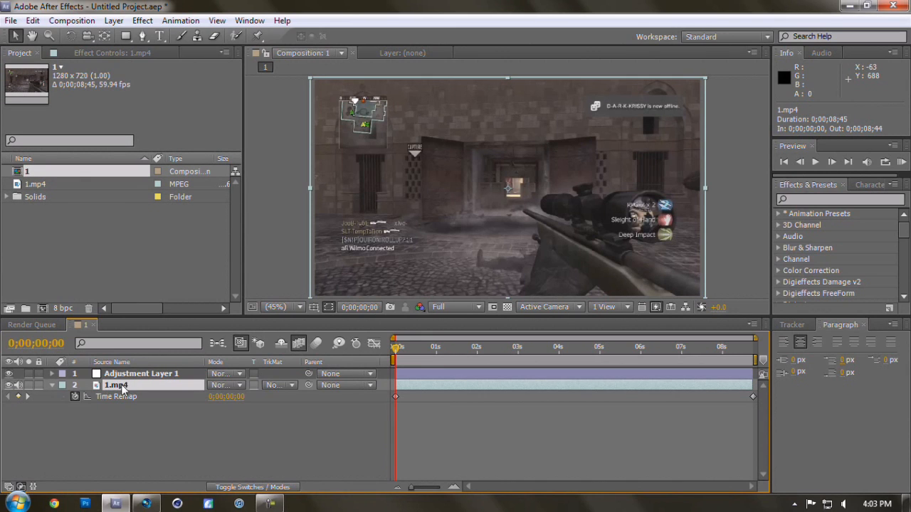
{"action": "left_click", "coordinate": [133, 375]}
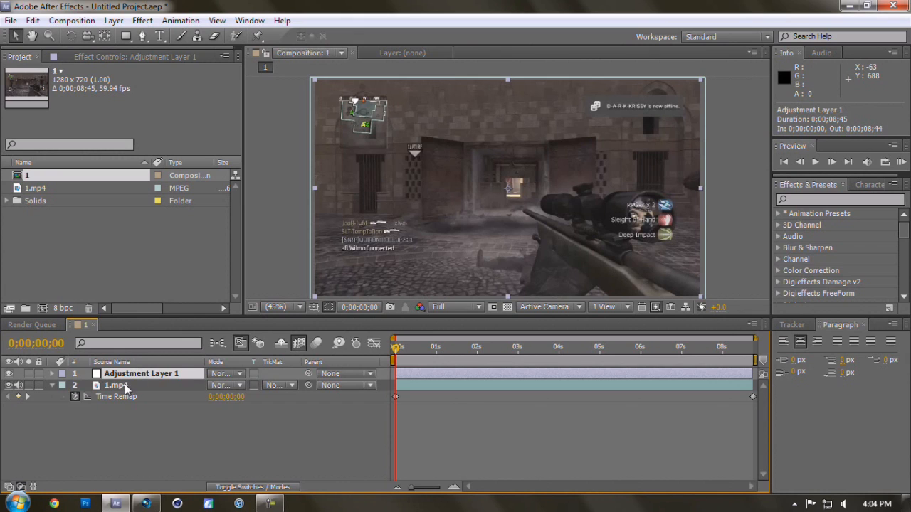
{"action": "left_click", "coordinate": [123, 389]}
{"action": "left_click", "coordinate": [132, 377]}
{"action": "left_click", "coordinate": [142, 21]}
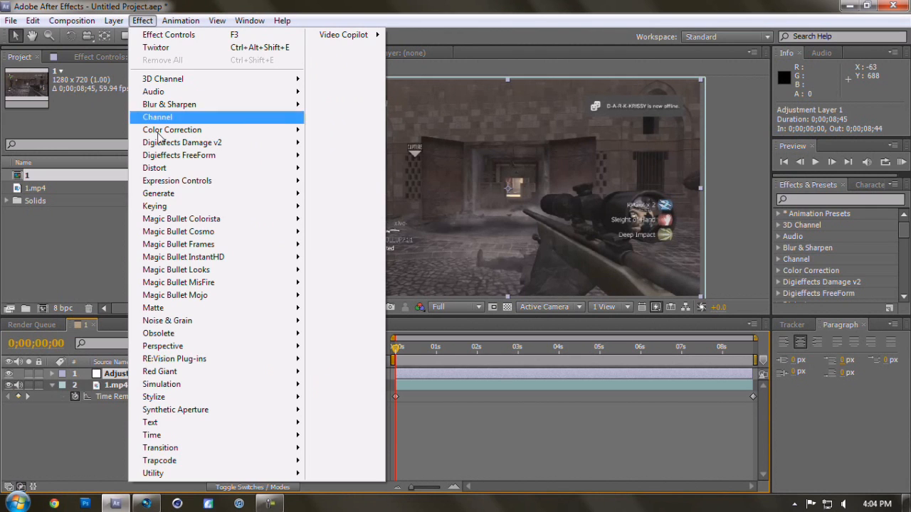
{"action": "mouse_move", "coordinate": [212, 361]}
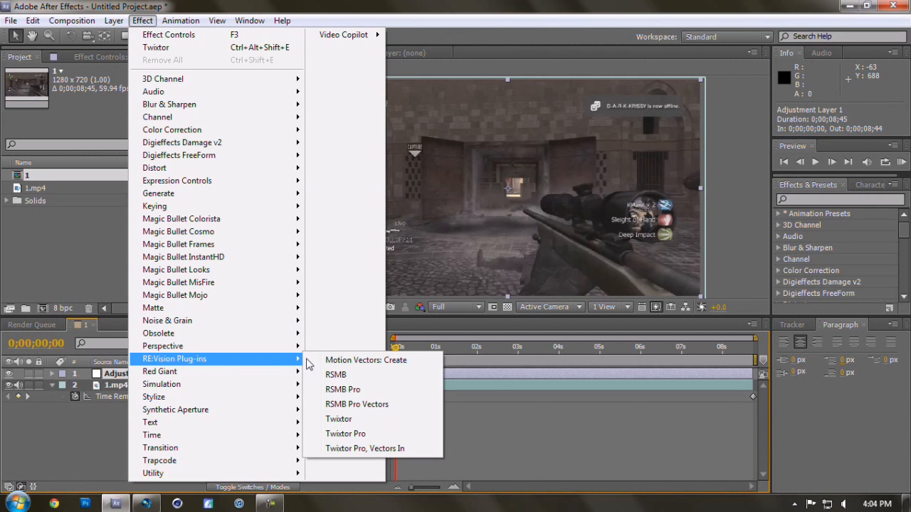
{"action": "left_click", "coordinate": [339, 419]}
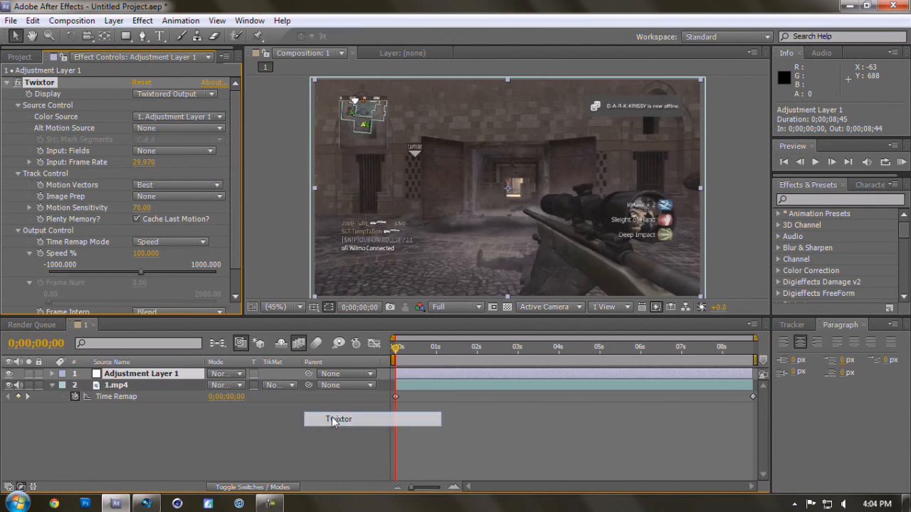
Set Twixtor's input frame rate to 59.940 to match the clip.
{"action": "left_click", "coordinate": [143, 163]}
{"action": "type", "text": "30"}
{"action": "key", "text": "Return"}
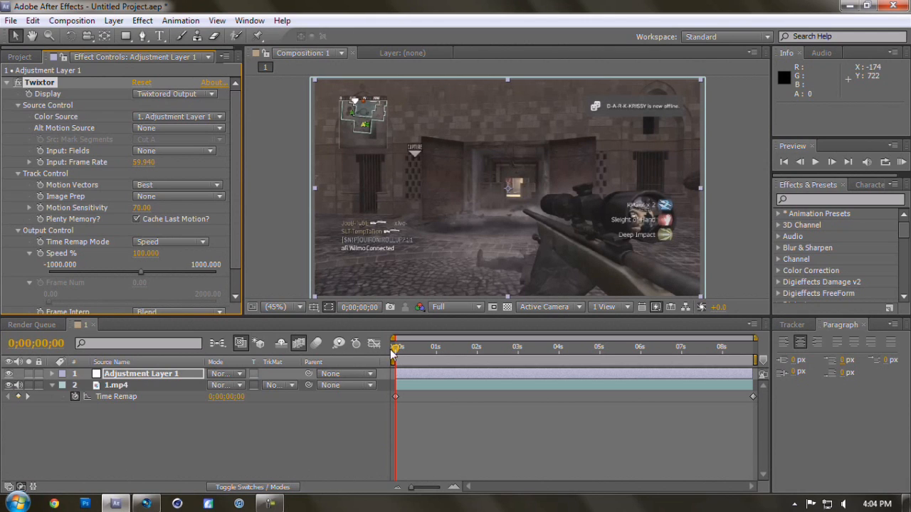
Add the first keyframe for Twixtor's output Speed % on the adjustment layer at 0;00;00;11.
{"action": "left_click_drag", "start_coordinate": [397, 354], "coordinate": [407, 352]}
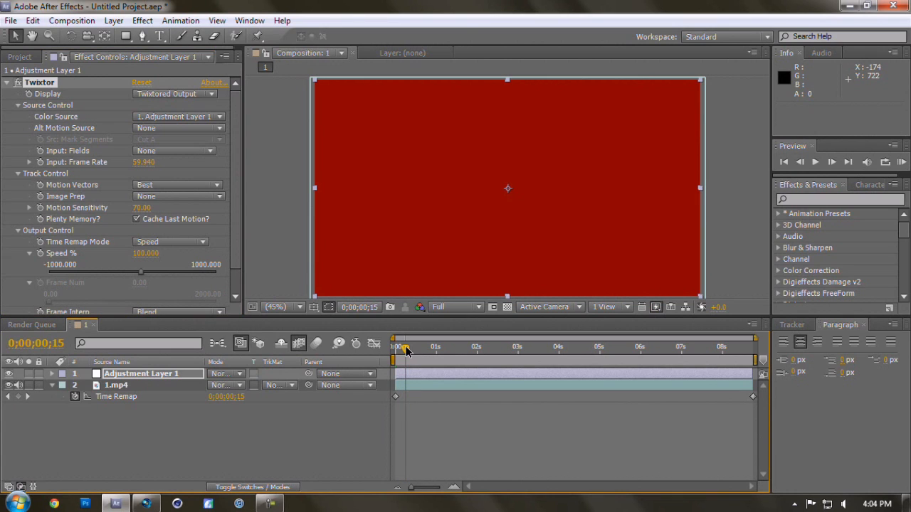
{"action": "left_click_drag", "start_coordinate": [407, 349], "coordinate": [404, 356]}
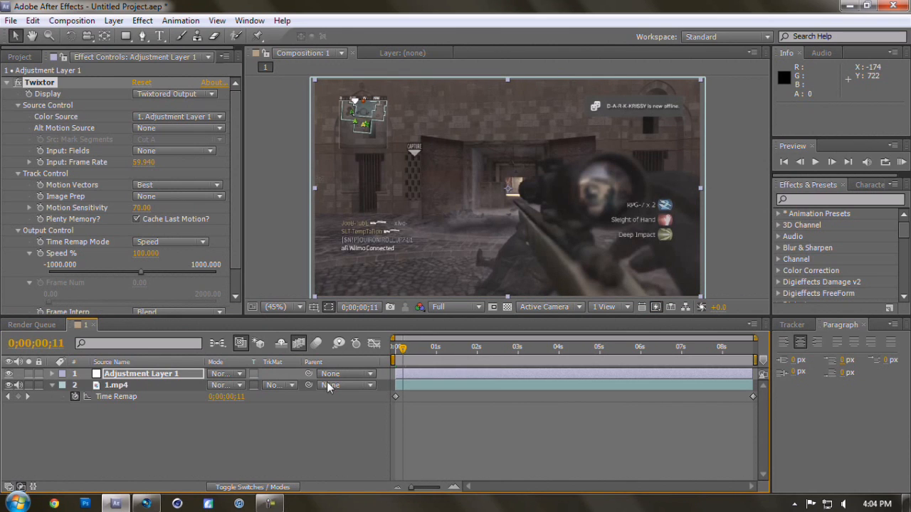
{"action": "left_click", "coordinate": [52, 375]}
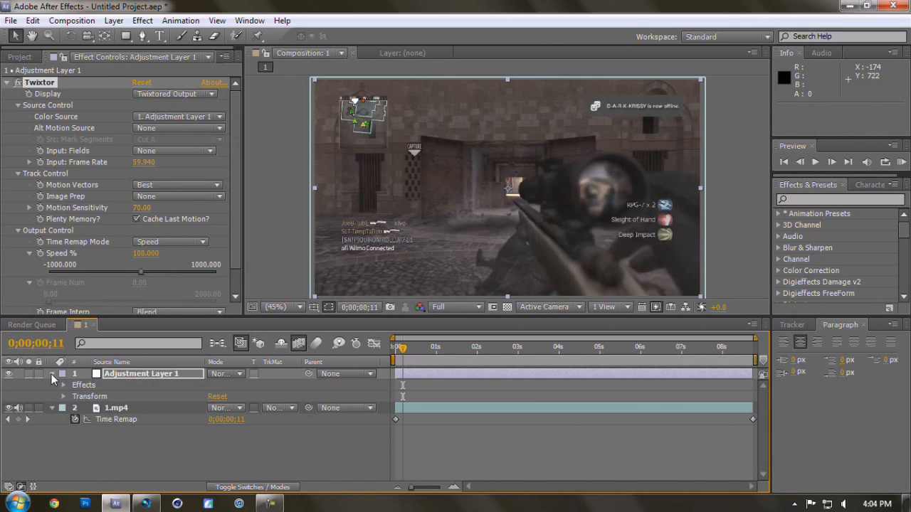
{"action": "left_click", "coordinate": [63, 386]}
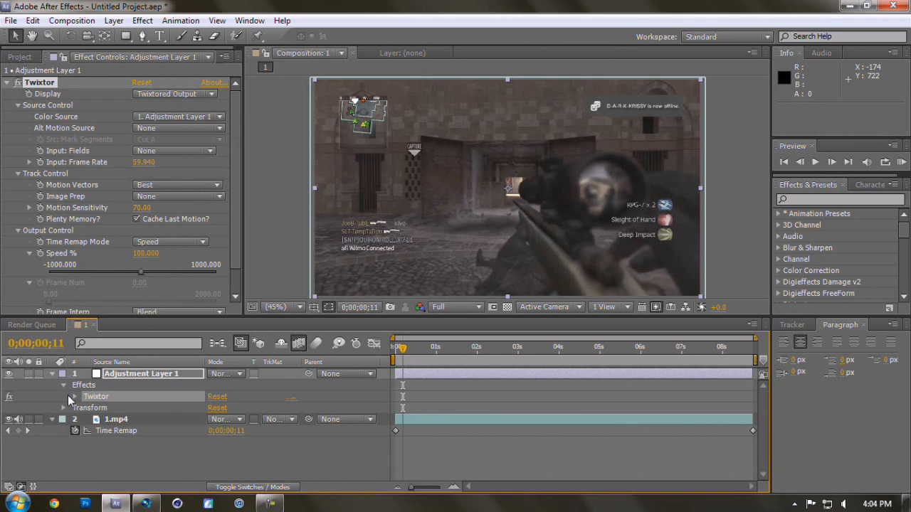
{"action": "left_click", "coordinate": [74, 396]}
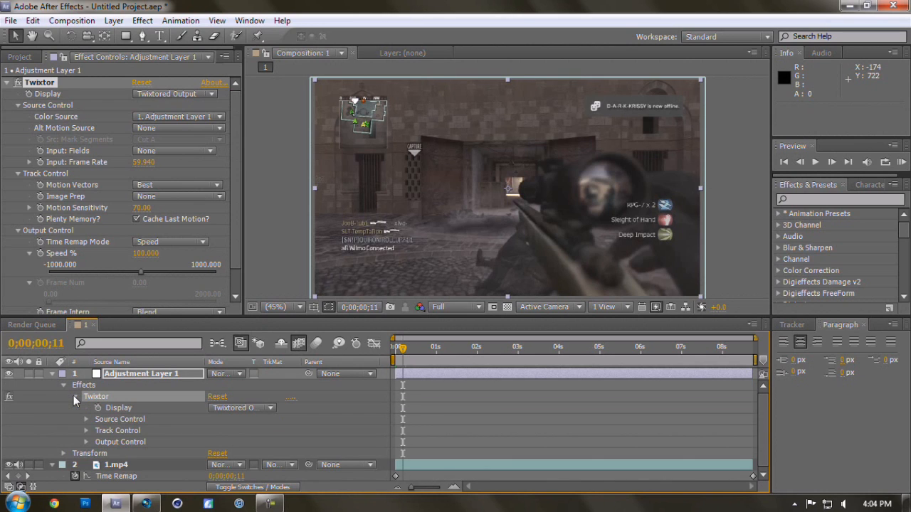
{"action": "left_click", "coordinate": [85, 441]}
{"action": "scroll", "coordinate": [107, 446], "scroll_direction": "down", "scroll_amount": 3}
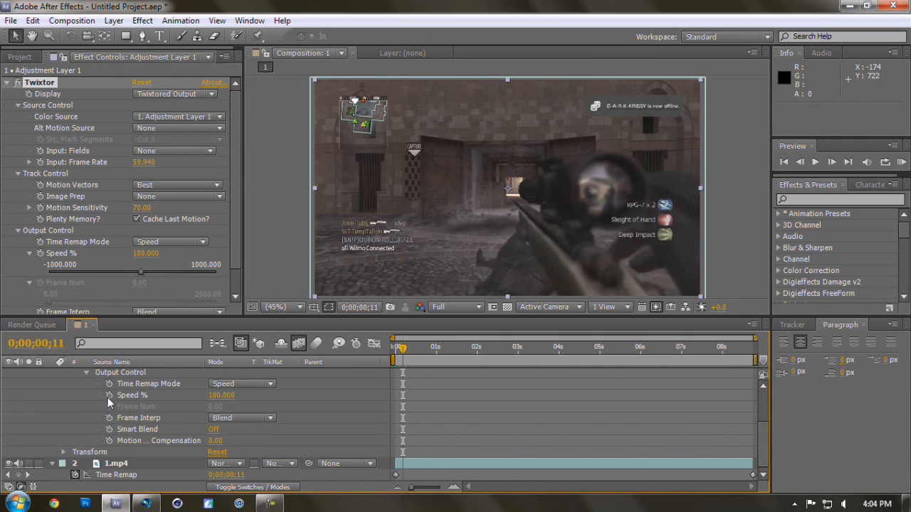
{"action": "left_click", "coordinate": [109, 395]}
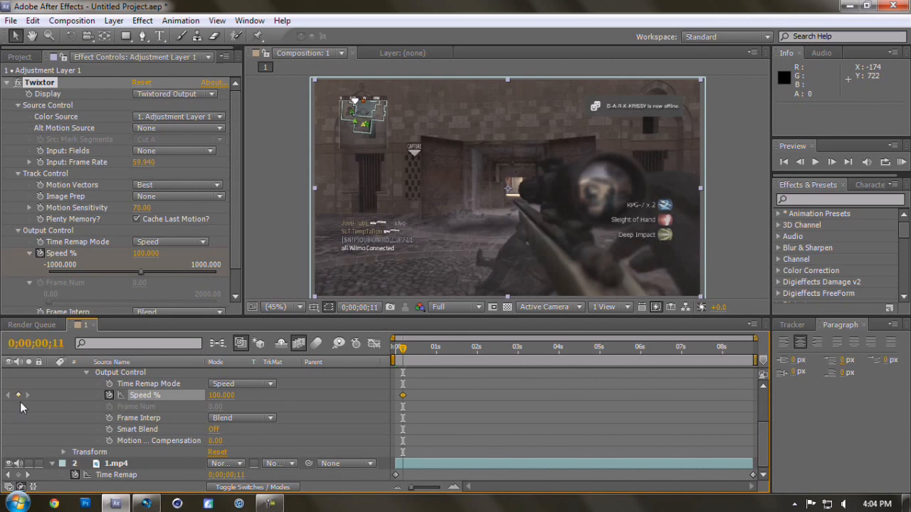
Add a Twixtor Speed % keyframe at 0;00;00;10 and set the keyframe at 0;00;00;11 to 1.
{"action": "left_click", "coordinate": [800, 162]}
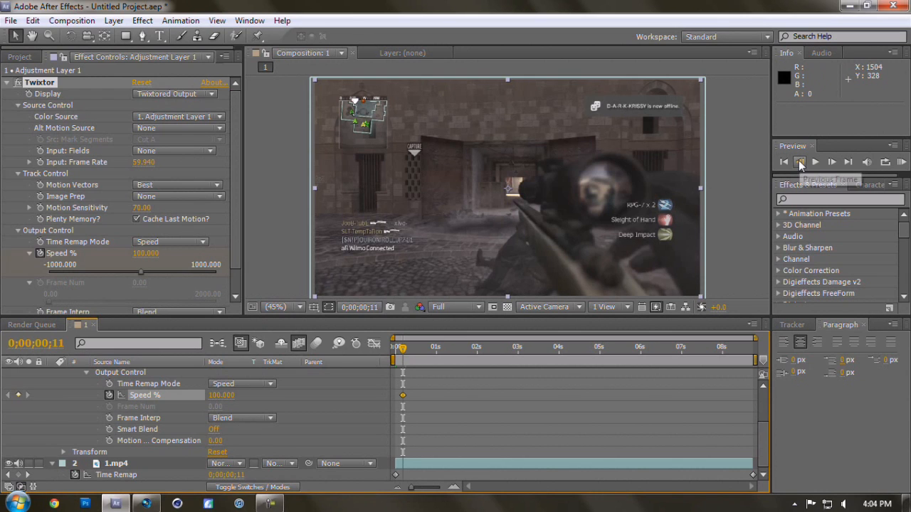
{"action": "left_click", "coordinate": [15, 396]}
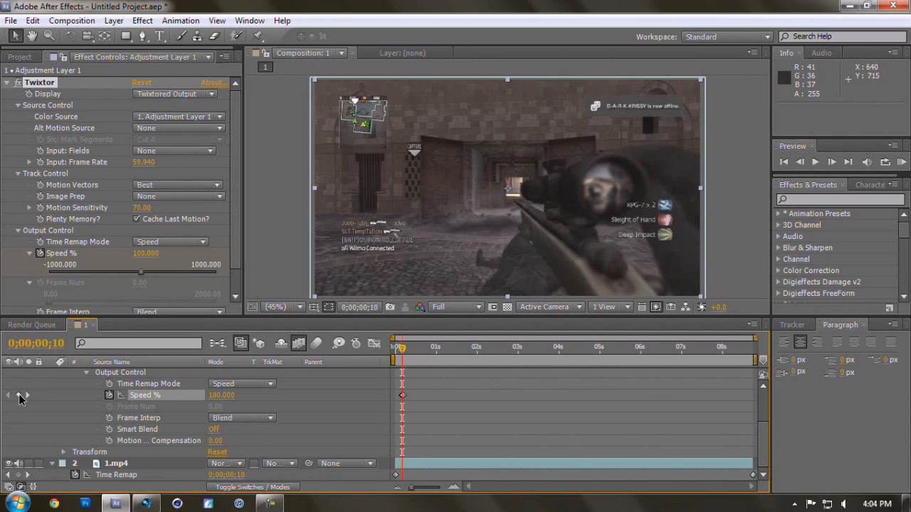
{"action": "left_click", "coordinate": [27, 395]}
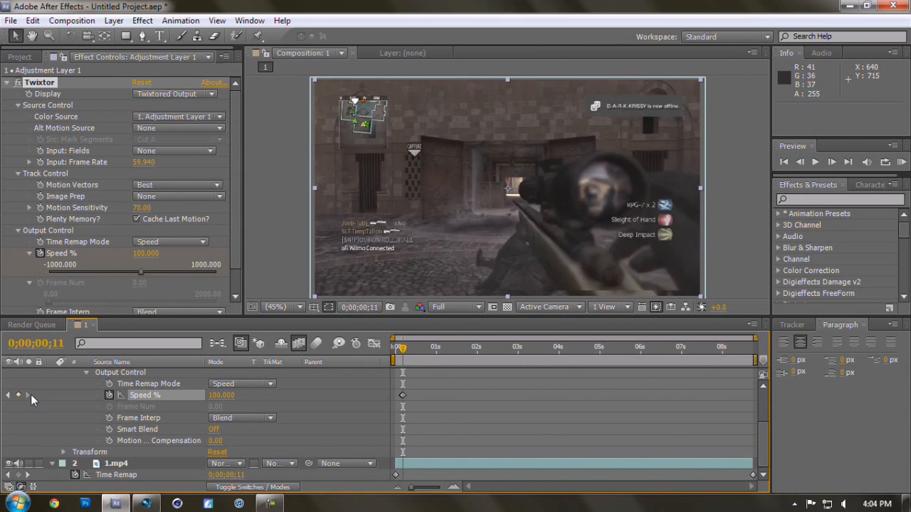
{"action": "left_click", "coordinate": [221, 396]}
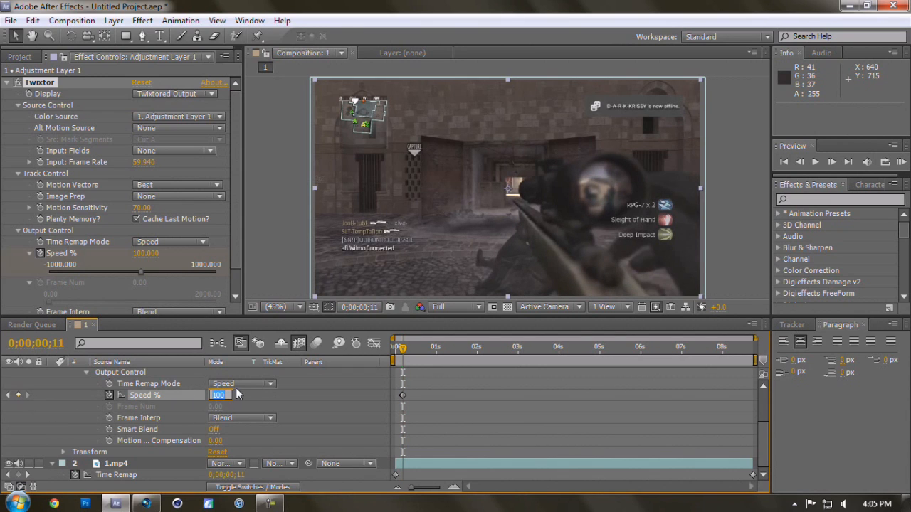
{"action": "type", "text": "1"}
{"action": "key", "text": "Return"}
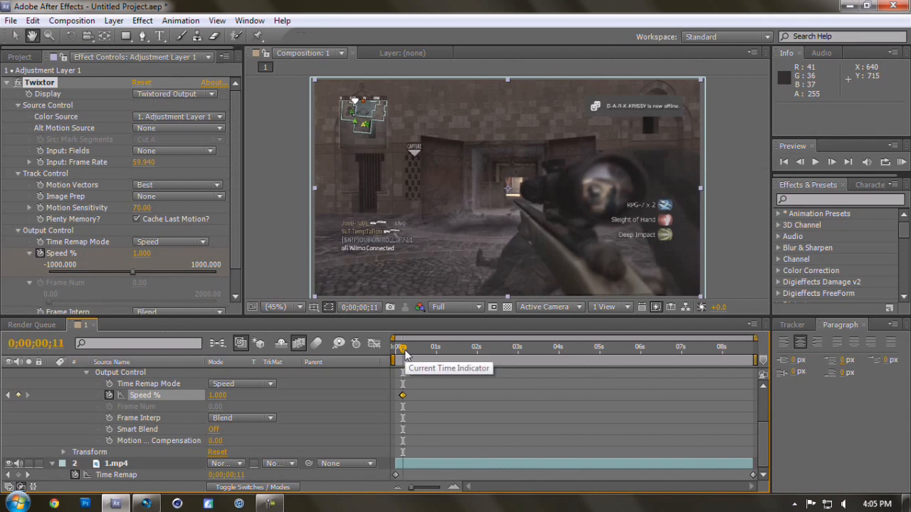
Add a Twixtor Speed % keyframe at 0;00;01;01, set another to 100 at 0;00;01;02, and preview the slow section.
{"action": "left_click_drag", "start_coordinate": [403, 349], "coordinate": [407, 353]}
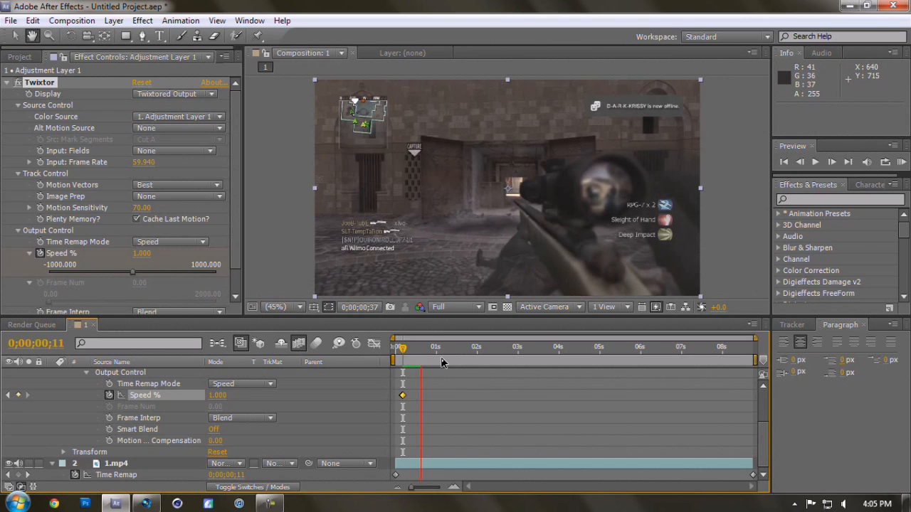
{"action": "left_click", "coordinate": [437, 356]}
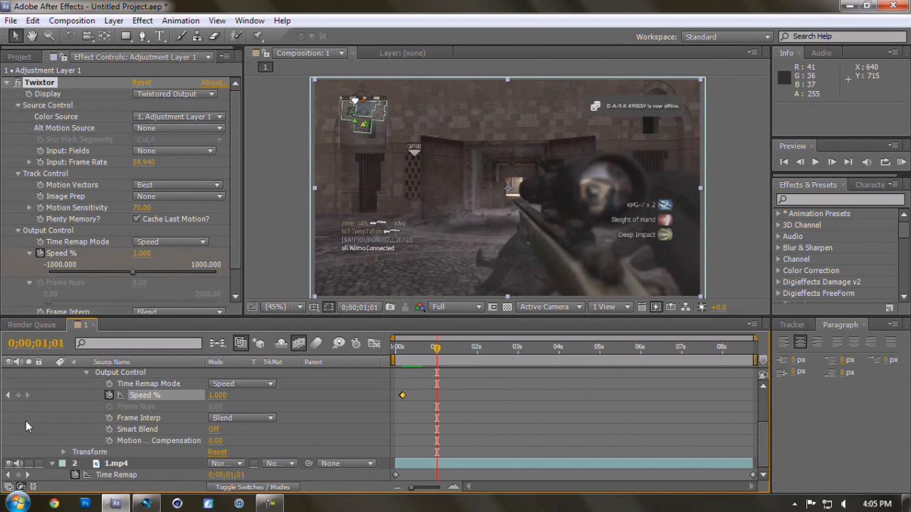
{"action": "left_click", "coordinate": [19, 395]}
{"action": "left_click", "coordinate": [831, 163]}
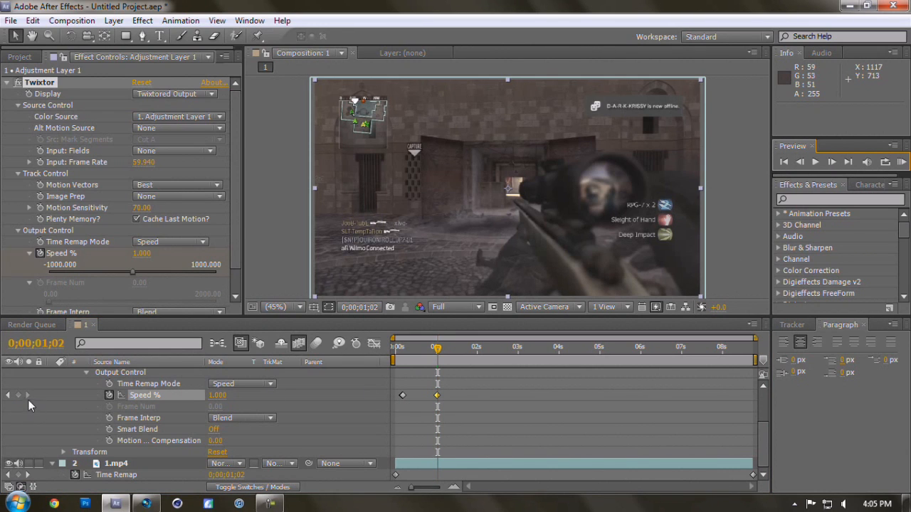
{"action": "left_click", "coordinate": [218, 396]}
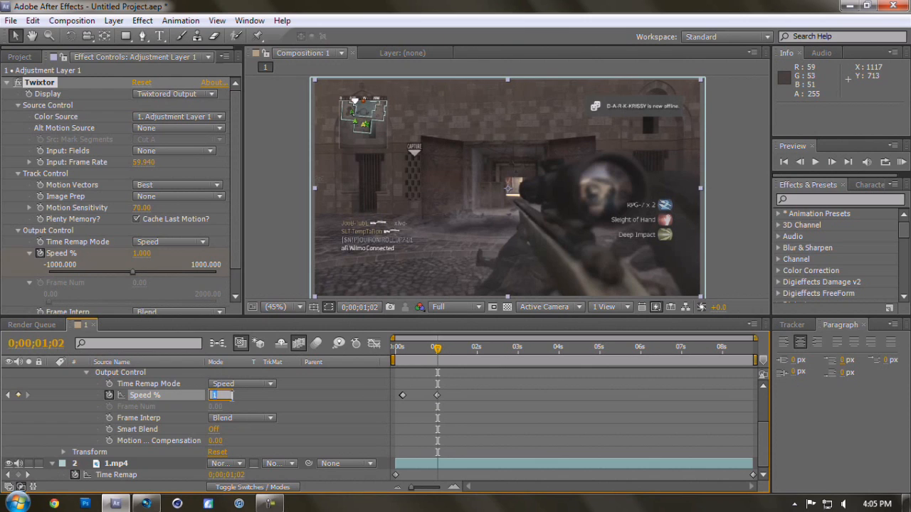
{"action": "type", "text": "100"}
{"action": "key", "text": "Return"}
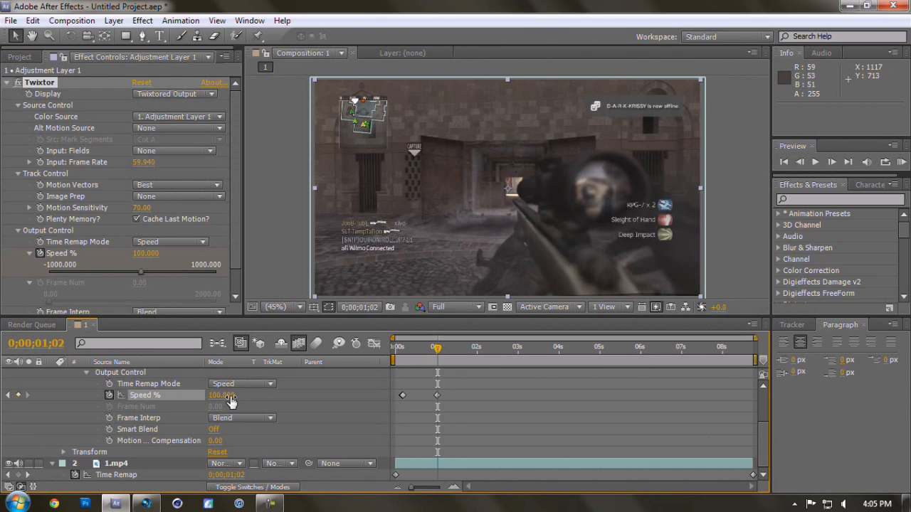
{"action": "left_click", "coordinate": [401, 347]}
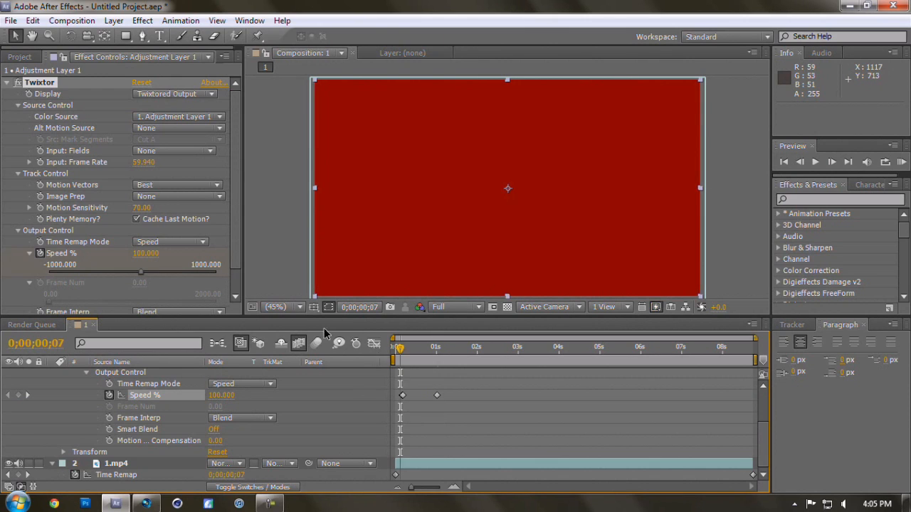
{"action": "key", "text": "space"}
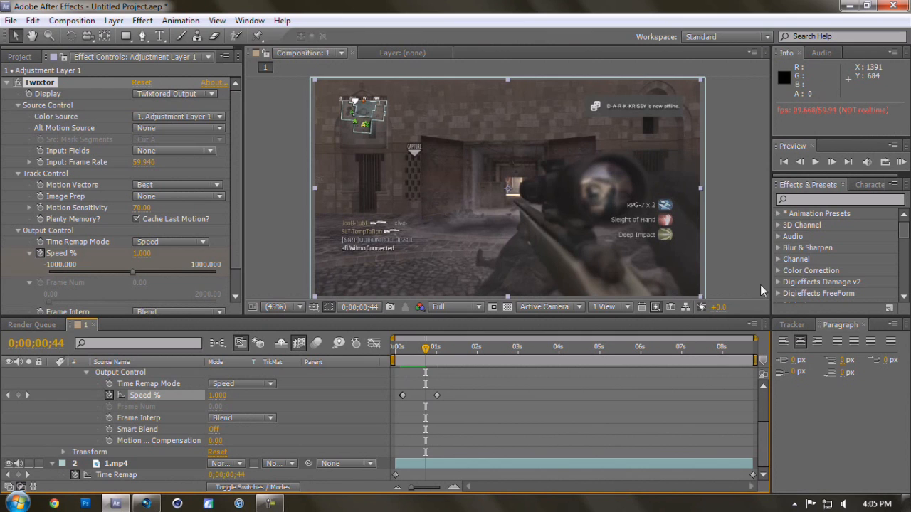
Try the Color Correction user preset on the composition and delete its Curves and CC Toner effects.
{"action": "left_click", "coordinate": [779, 214]}
{"action": "left_click", "coordinate": [789, 237]}
{"action": "left_click_drag", "start_coordinate": [815, 248], "coordinate": [571, 237]}
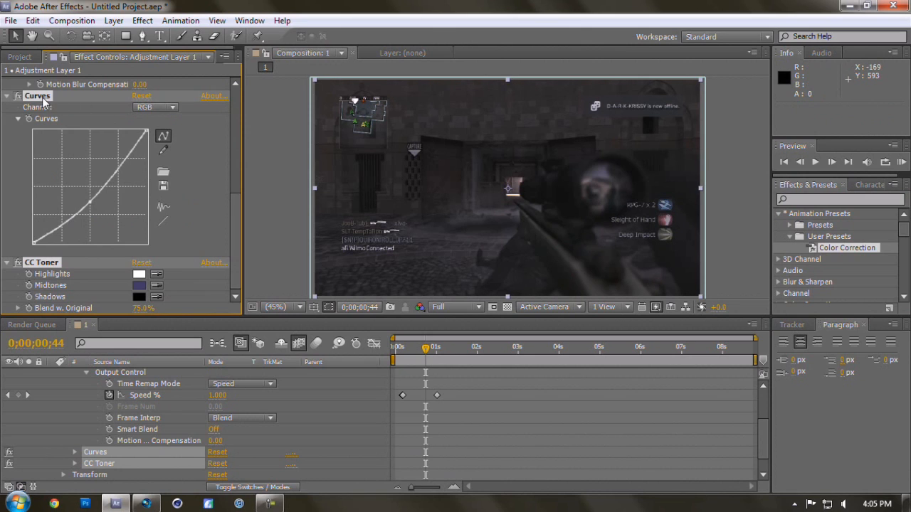
{"action": "key", "text": "Delete"}
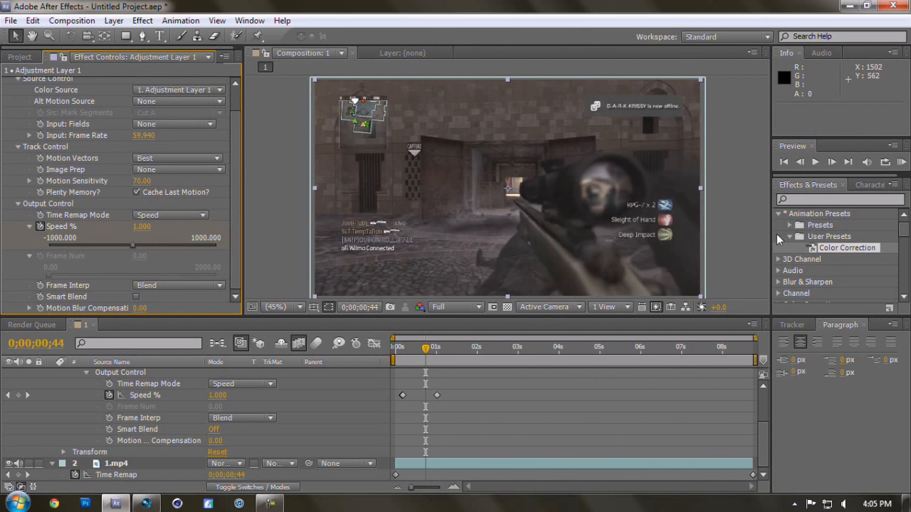
{"action": "left_click", "coordinate": [778, 214]}
{"action": "left_click", "coordinate": [290, 212]}
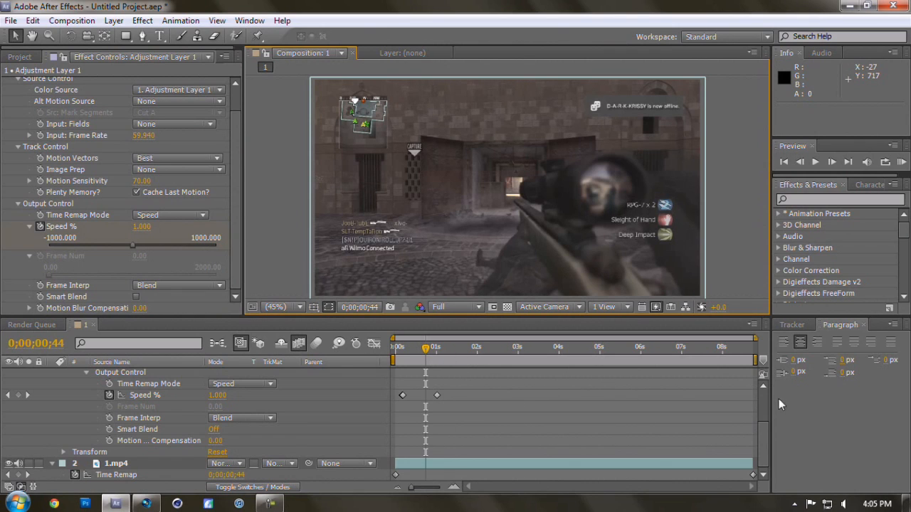
{"action": "left_click", "coordinate": [766, 436]}
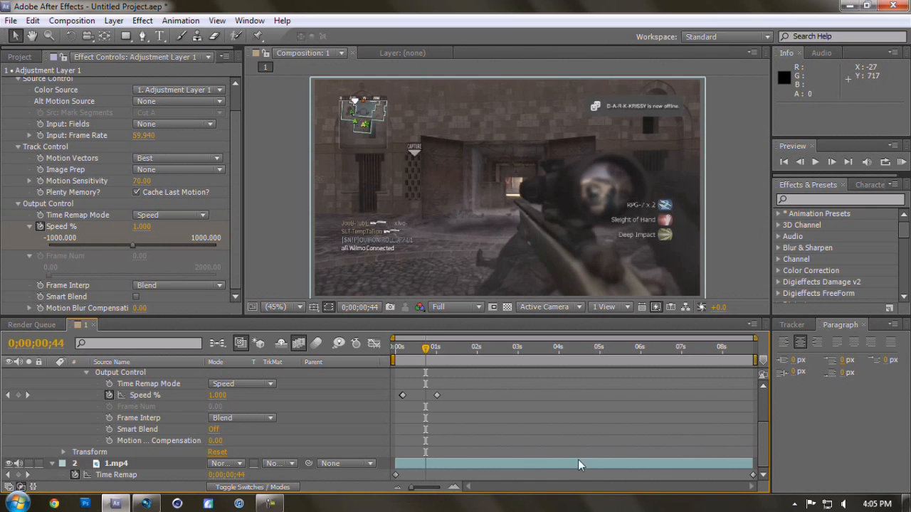
Set the composition's duration to 0;00;18;45.
{"action": "left_click", "coordinate": [113, 20]}
{"action": "left_click", "coordinate": [113, 20]}
{"action": "left_click_drag", "start_coordinate": [511, 354], "coordinate": [726, 349]}
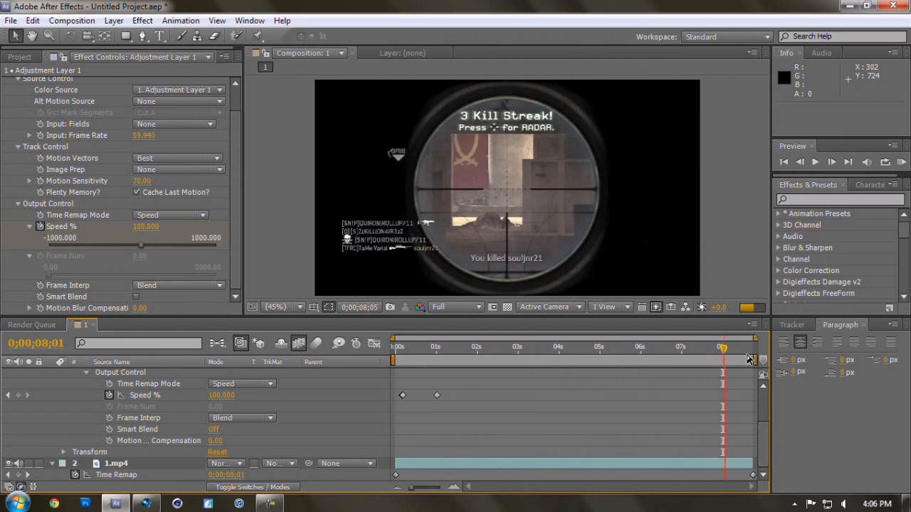
{"action": "left_click", "coordinate": [745, 349]}
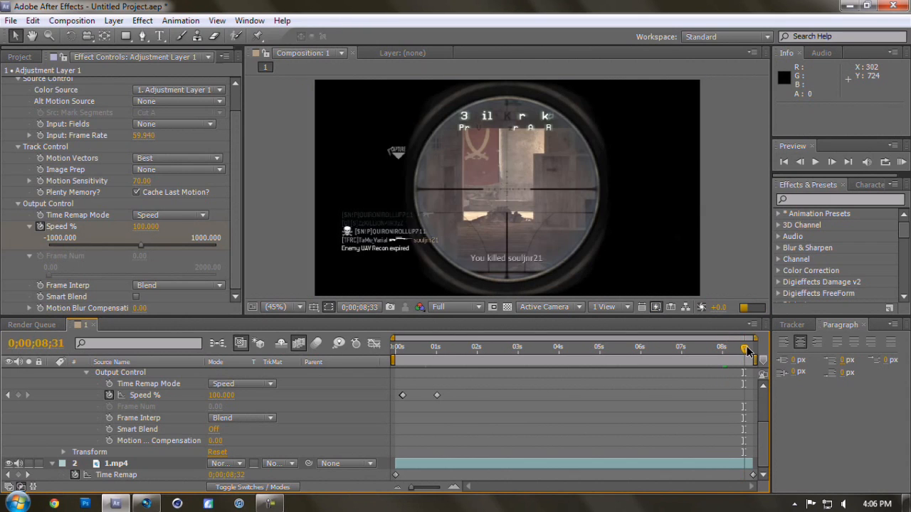
{"action": "left_click", "coordinate": [71, 19]}
{"action": "left_click", "coordinate": [95, 56]}
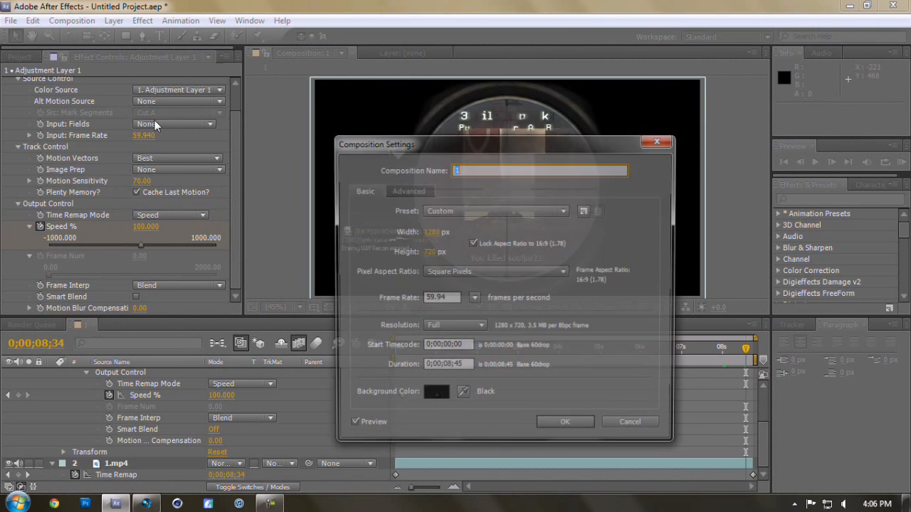
{"action": "left_click", "coordinate": [444, 367]}
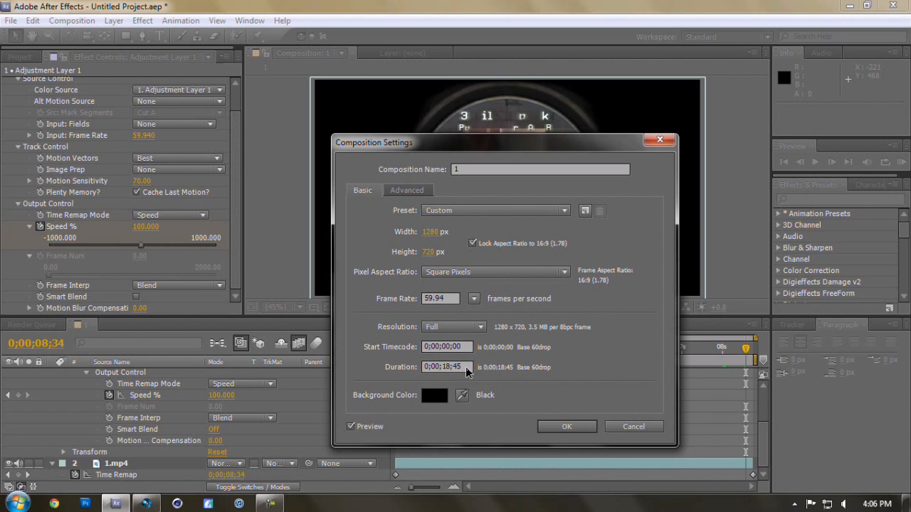
{"action": "key", "text": "Return"}
Extend the 1.mp4 layer to about 15.5 seconds and the adjustment layer to 0;00;16;01, and scrub the extended part.
{"action": "left_click_drag", "start_coordinate": [565, 339], "coordinate": [754, 339]}
{"action": "left_click_drag", "start_coordinate": [566, 463], "coordinate": [690, 463]}
{"action": "left_click_drag", "start_coordinate": [767, 437], "coordinate": [763, 395]}
{"action": "left_click_drag", "start_coordinate": [564, 368], "coordinate": [699, 369]}
{"action": "left_click", "coordinate": [51, 375]}
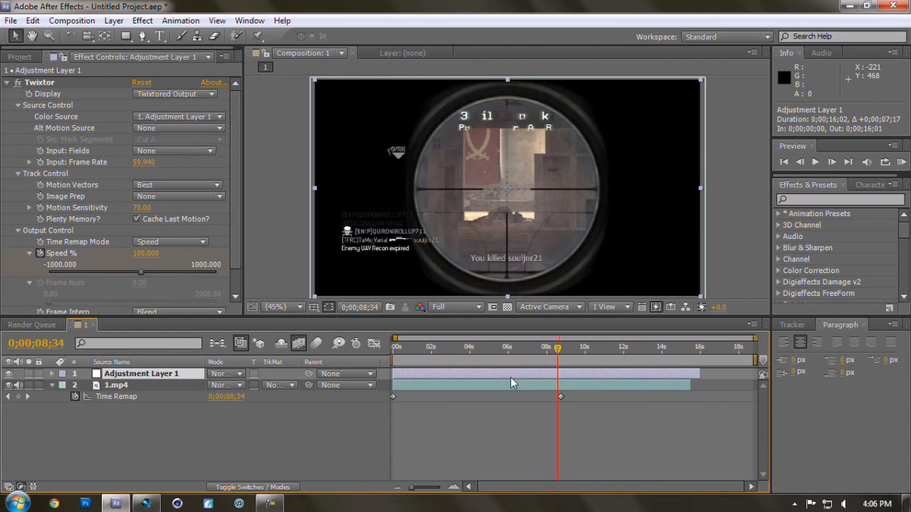
{"action": "left_click_drag", "start_coordinate": [612, 347], "coordinate": [615, 349]}
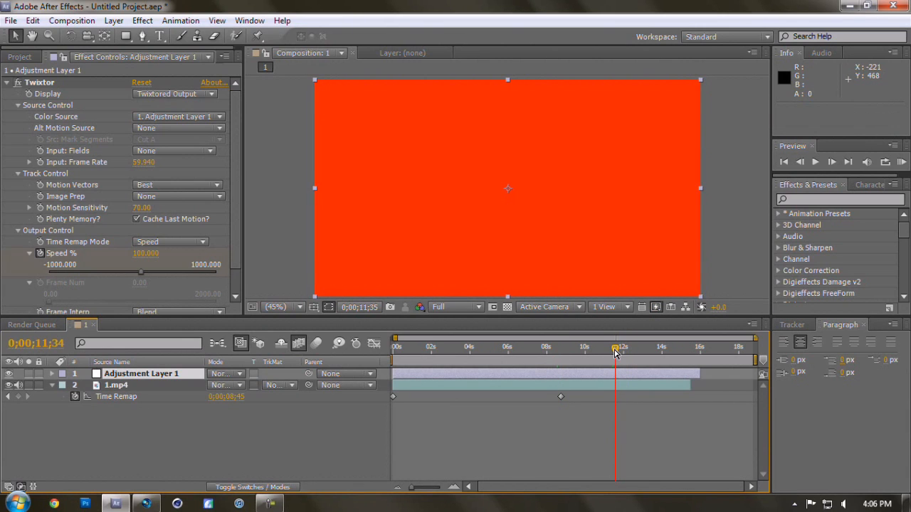
{"action": "left_click_drag", "start_coordinate": [616, 353], "coordinate": [579, 356]}
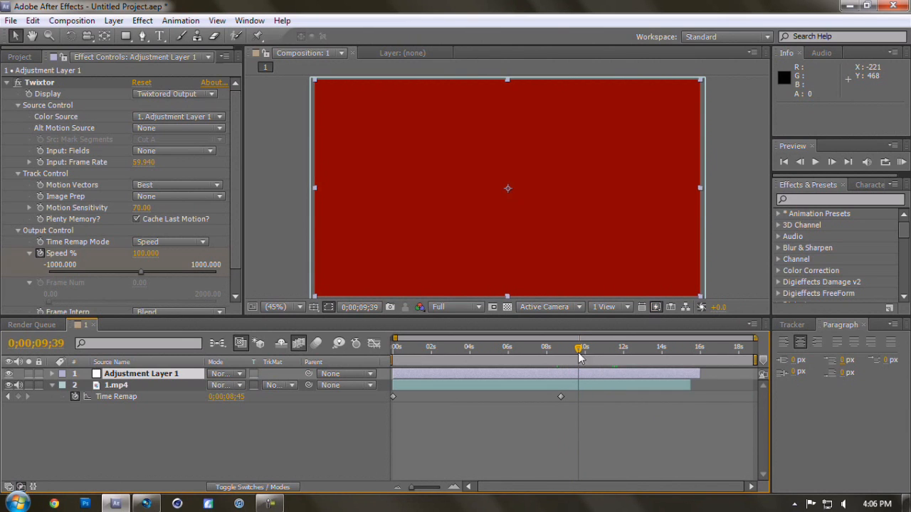
{"action": "left_click", "coordinate": [568, 355]}
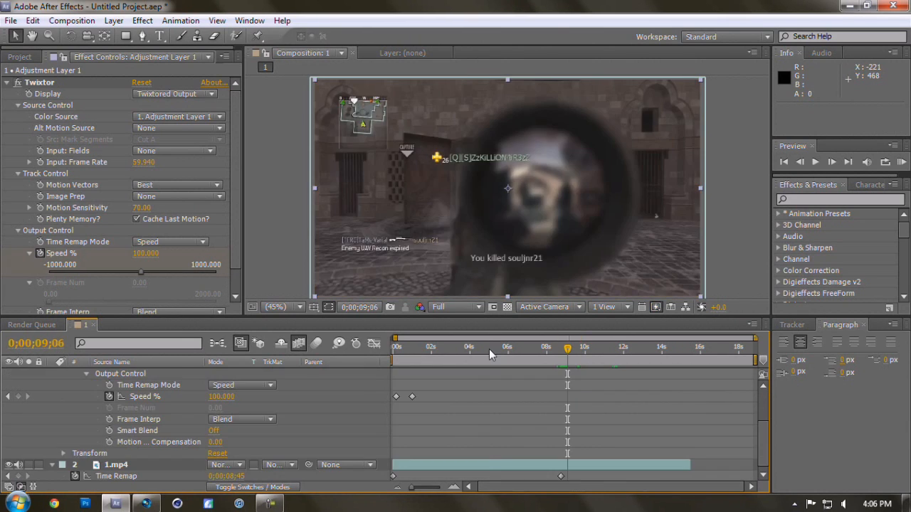
End the work area at 0;00;02;18, trim the composition to it, and return to the start of the timeline.
{"action": "left_click_drag", "start_coordinate": [491, 356], "coordinate": [461, 361]}
{"action": "left_click_drag", "start_coordinate": [757, 361], "coordinate": [476, 361]}
{"action": "left_click_drag", "start_coordinate": [468, 401], "coordinate": [437, 404]}
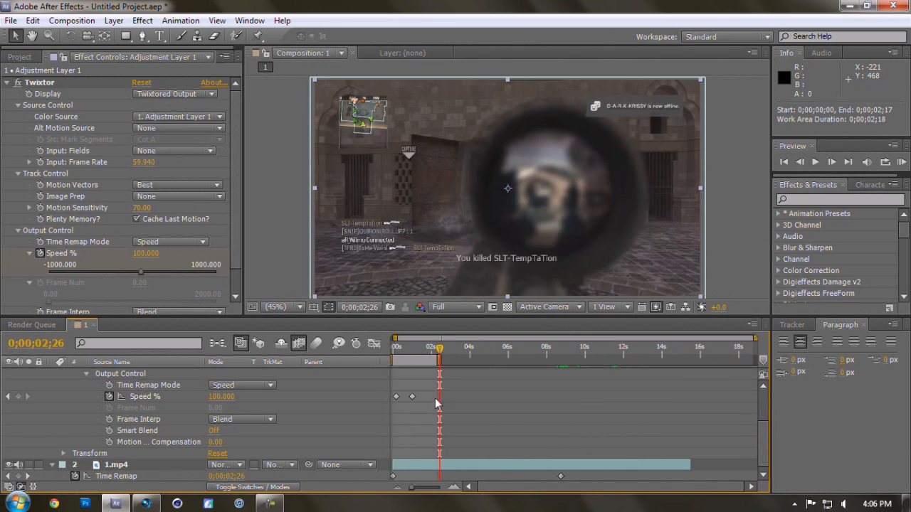
{"action": "right_click", "coordinate": [423, 361]}
{"action": "left_click", "coordinate": [445, 399]}
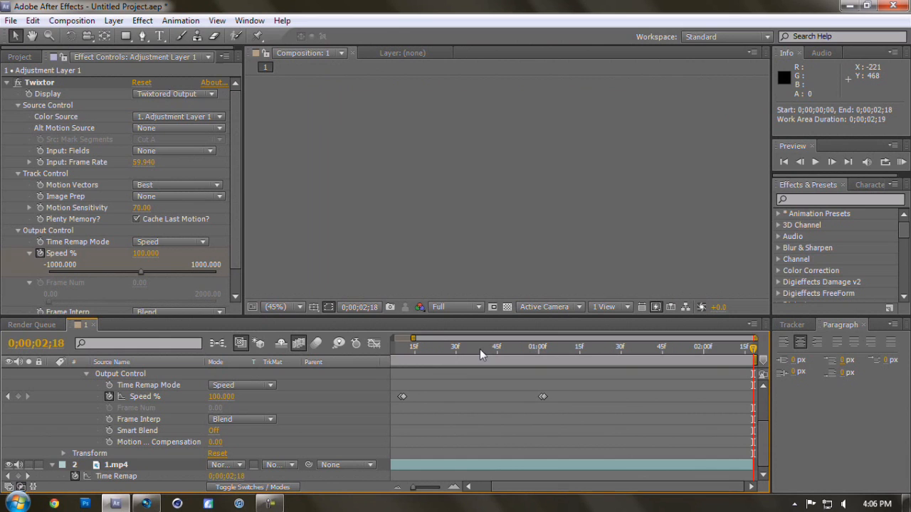
{"action": "left_click_drag", "start_coordinate": [385, 358], "coordinate": [359, 358]}
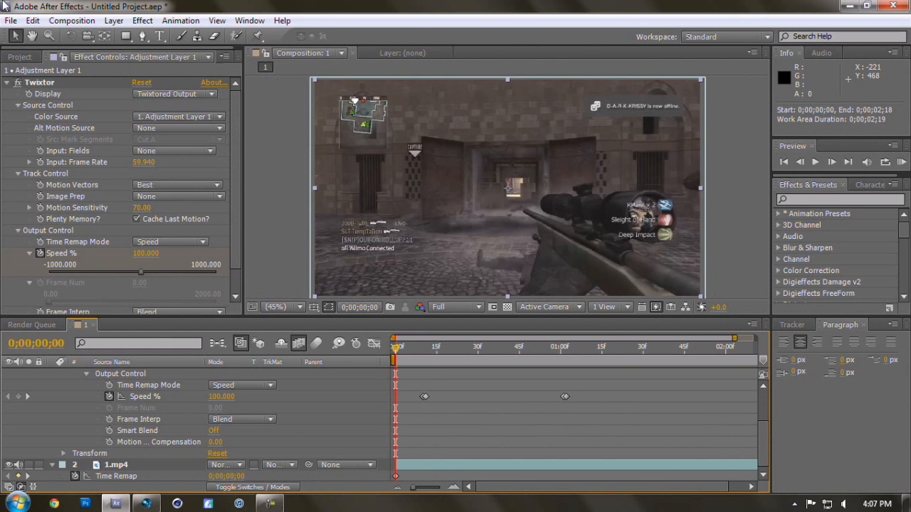
Add the composition to the render queue and set its output module to H.264 with audio output enabled.
{"action": "left_click", "coordinate": [72, 20]}
{"action": "left_click", "coordinate": [117, 119]}
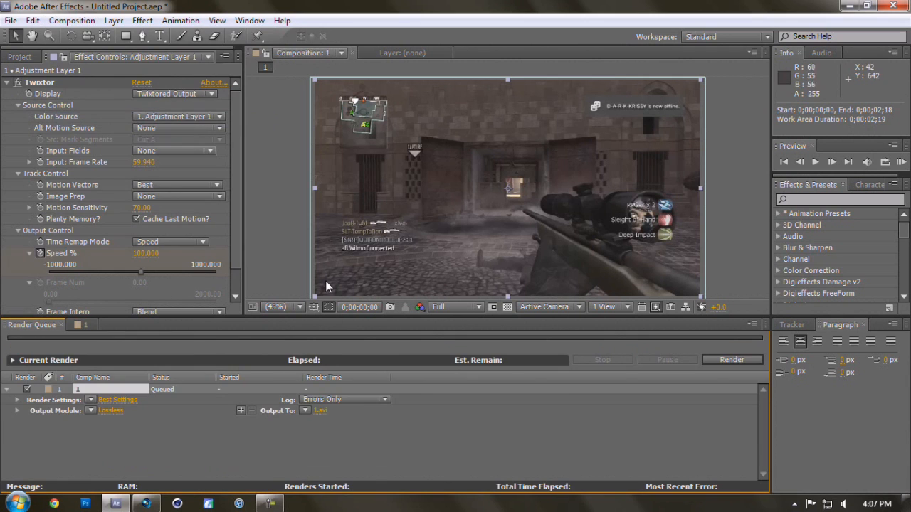
{"action": "left_click", "coordinate": [111, 411]}
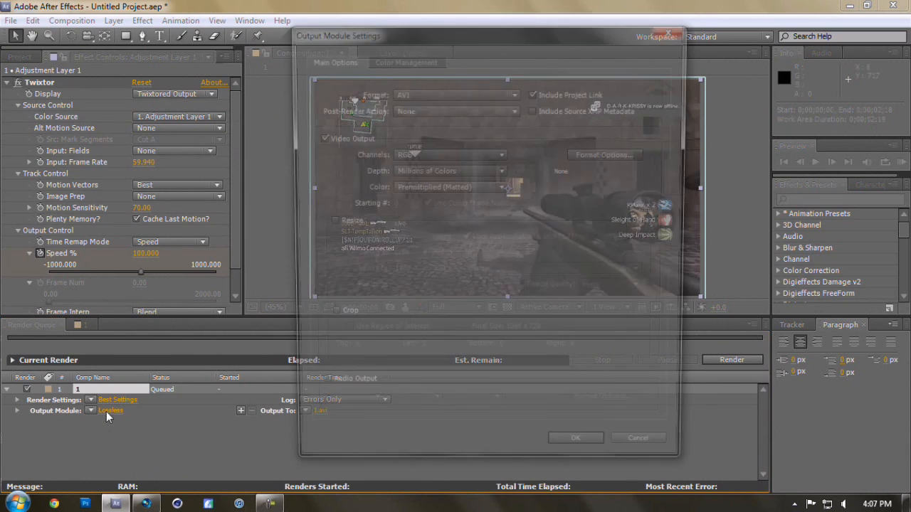
{"action": "left_click", "coordinate": [410, 88]}
{"action": "left_click", "coordinate": [421, 180]}
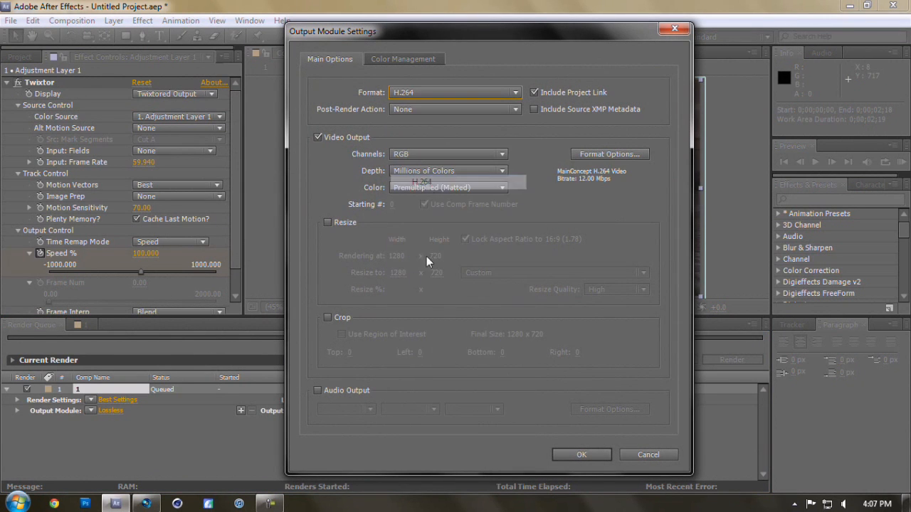
{"action": "left_click", "coordinate": [343, 392]}
{"action": "left_click", "coordinate": [583, 454]}
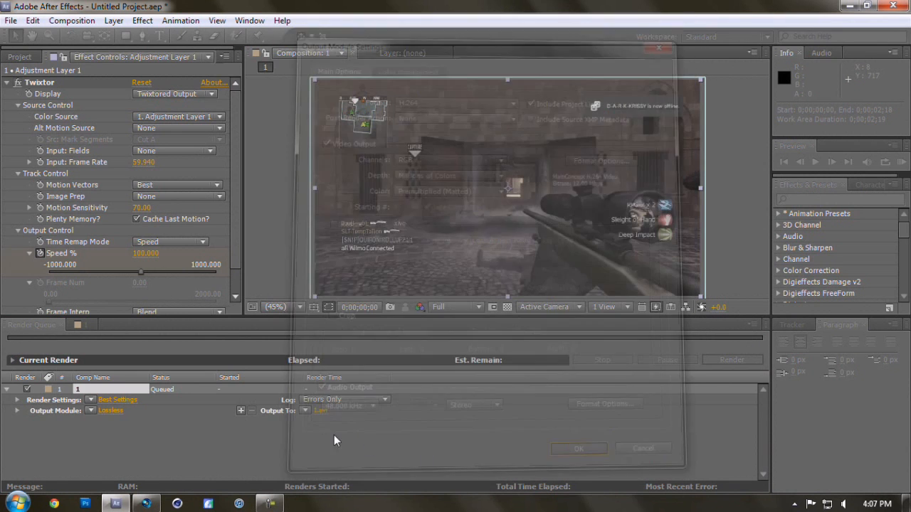
Name the output movie blah on the Desktop and render the composition.
{"action": "left_click", "coordinate": [325, 410]}
{"action": "type", "text": "bl"}
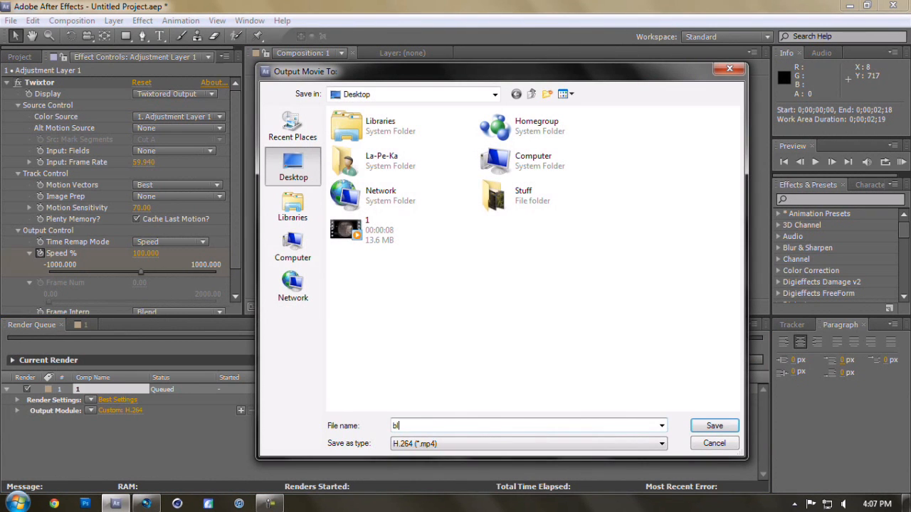
{"action": "type", "text": "ah"}
{"action": "key", "text": "Return"}
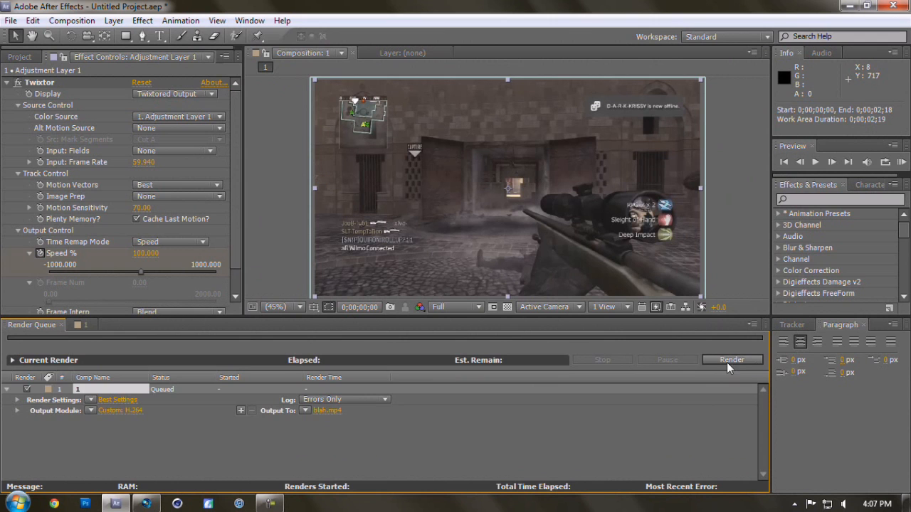
{"action": "left_click", "coordinate": [727, 362]}
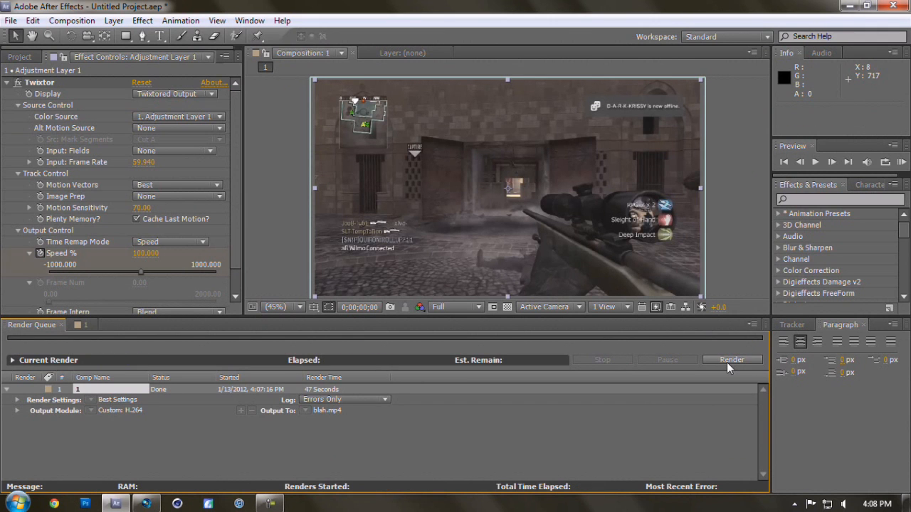
Switch to Vegas Pro and set the project to the HD 720-60p (1280x720, 59.940 fps) template with Best full-resolution rendering quality.
{"action": "left_click", "coordinate": [116, 504]}
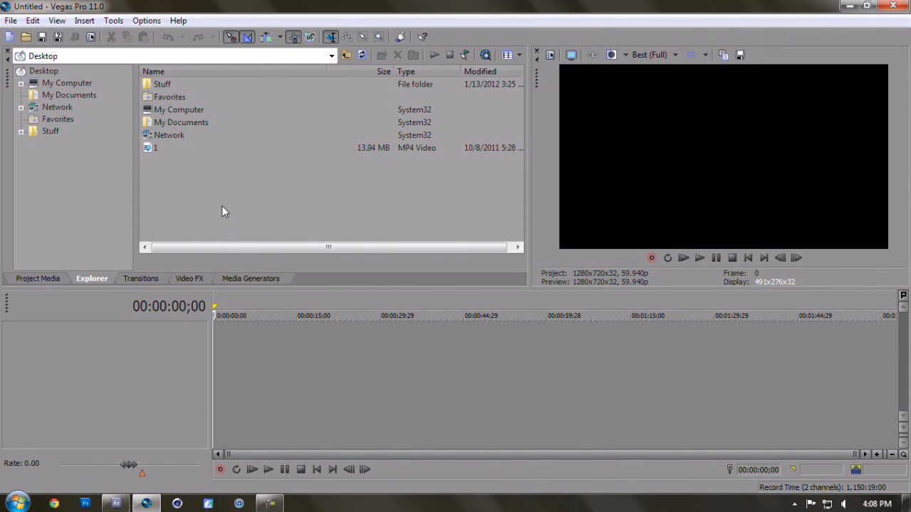
{"action": "left_click", "coordinate": [11, 20]}
{"action": "left_click", "coordinate": [55, 244]}
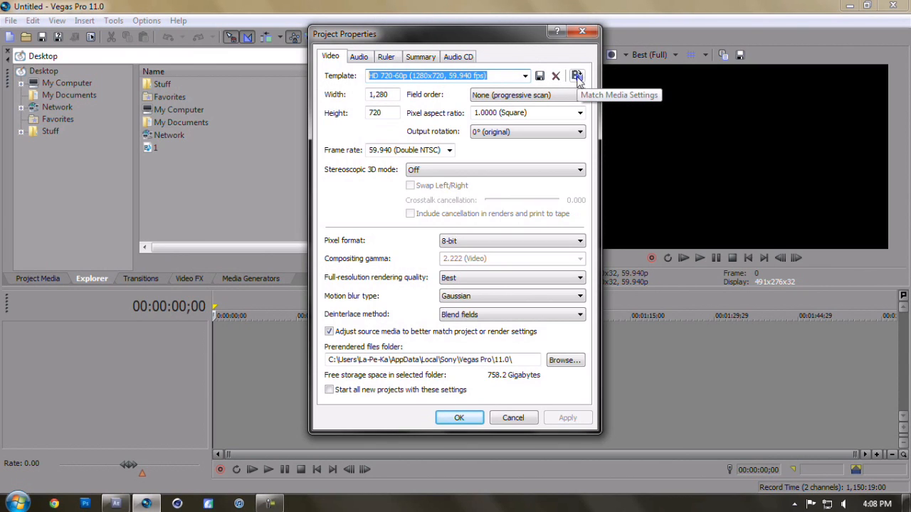
{"action": "left_click", "coordinate": [525, 75]}
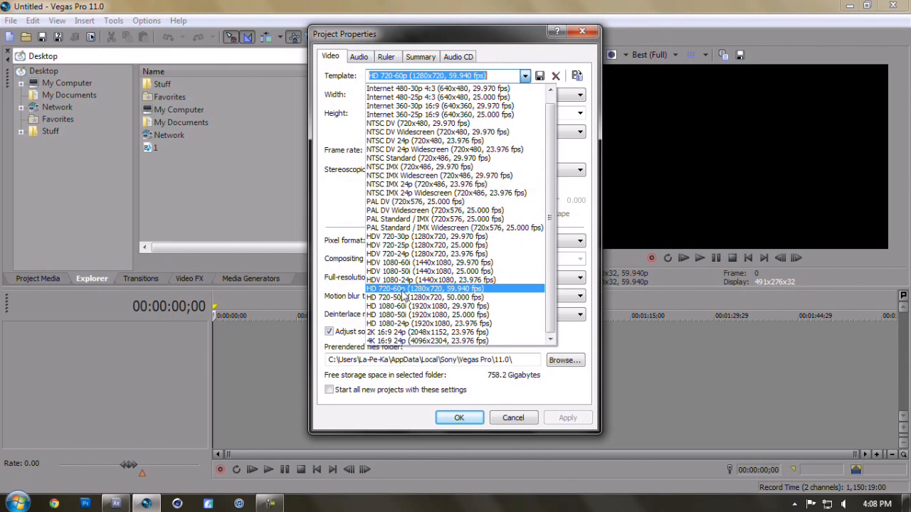
{"action": "left_click", "coordinate": [404, 291]}
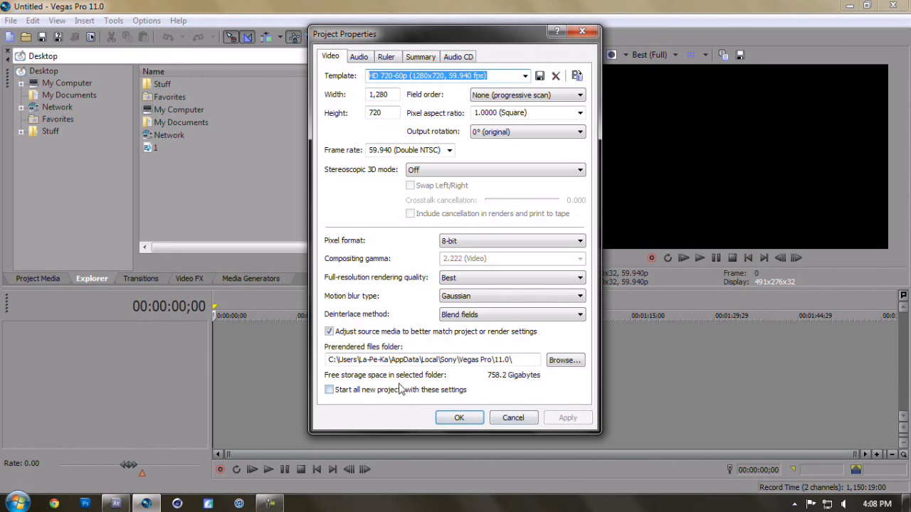
{"action": "left_click", "coordinate": [465, 280]}
{"action": "left_click", "coordinate": [467, 281]}
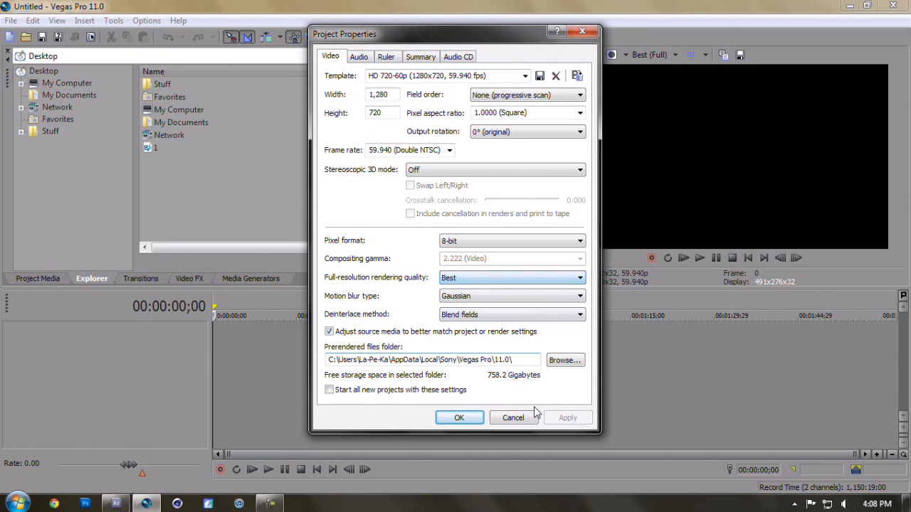
{"action": "left_click", "coordinate": [459, 417]}
Place the MP4 video 1 from the Desktop at the start of the empty timeline.
{"action": "left_click_drag", "start_coordinate": [151, 148], "coordinate": [239, 366]}
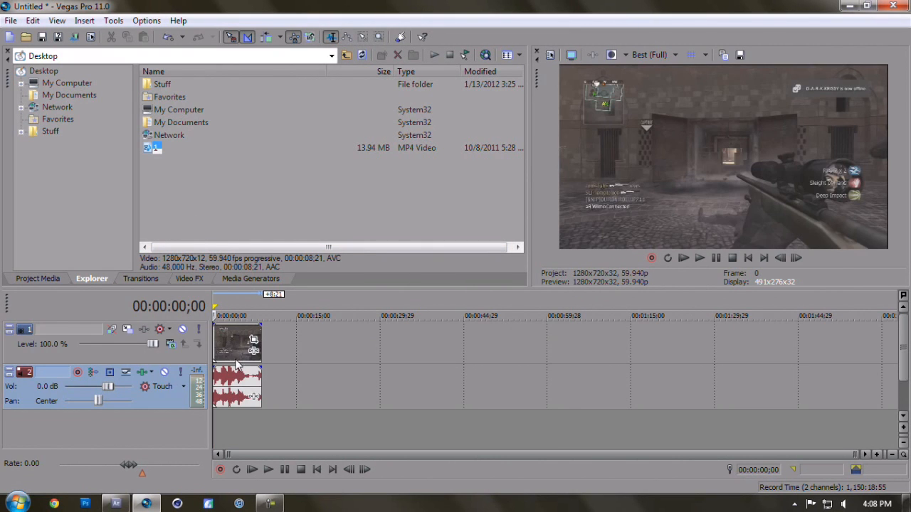
Apply the HD PVR pan/crop preset to the video event and disable resampling in its properties.
{"action": "left_click", "coordinate": [232, 350]}
{"action": "scroll", "coordinate": [232, 351], "scroll_direction": "up", "scroll_amount": 5}
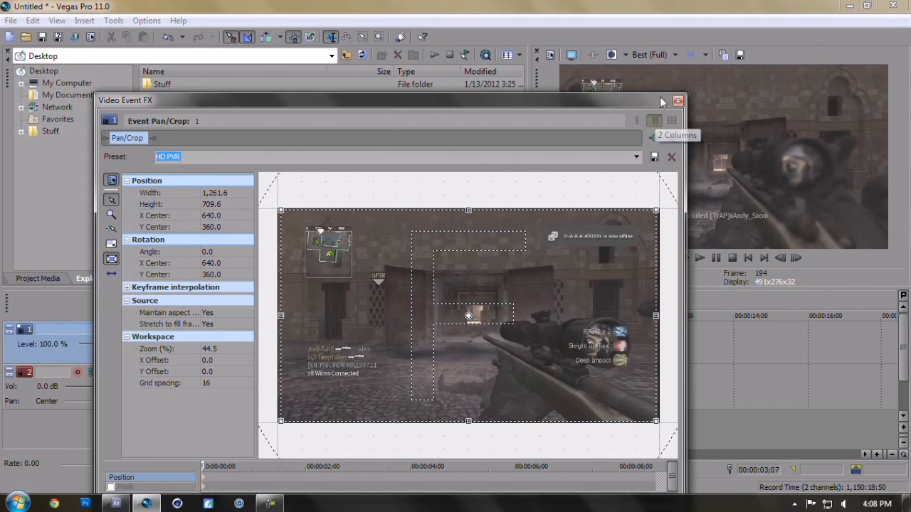
{"action": "left_click", "coordinate": [675, 101]}
{"action": "right_click", "coordinate": [298, 345]}
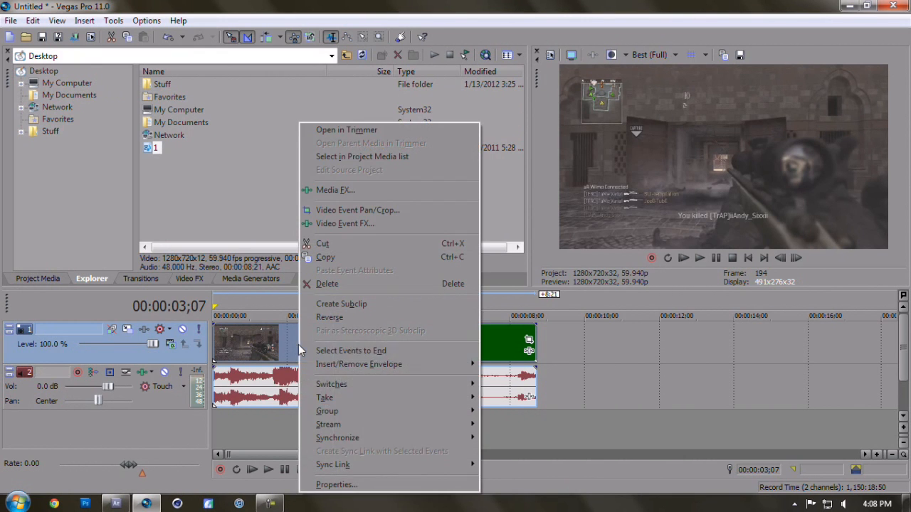
{"action": "left_click", "coordinate": [354, 487]}
{"action": "left_click", "coordinate": [381, 220]}
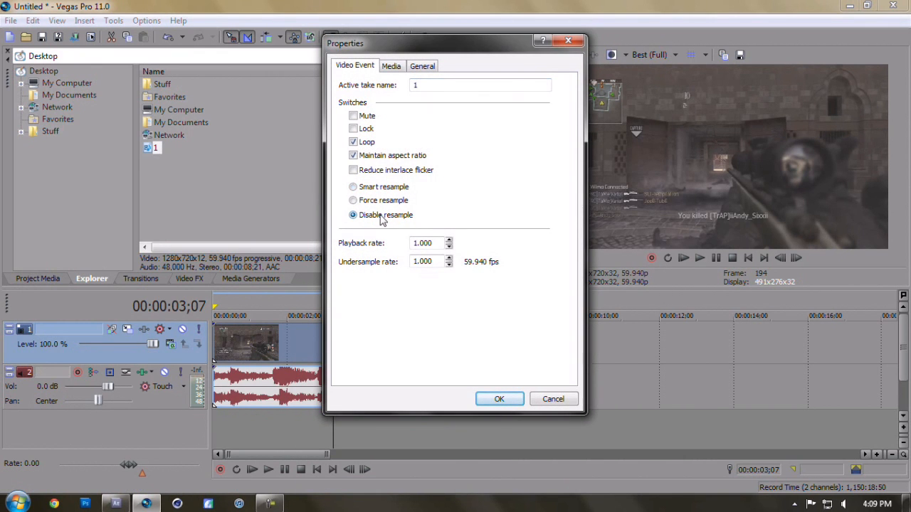
{"action": "left_click", "coordinate": [500, 400]}
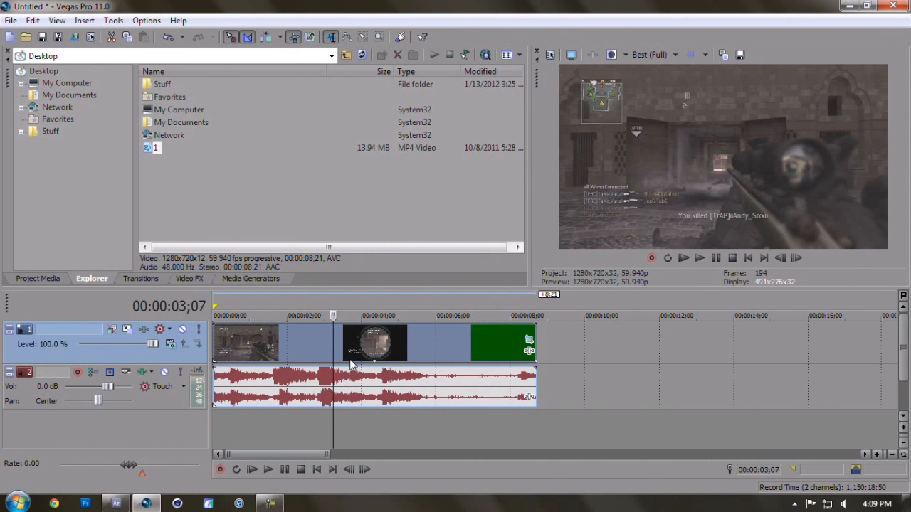
Split the clip's video and audio at 00:00:00;20.
{"action": "left_click", "coordinate": [472, 358]}
{"action": "left_click_drag", "start_coordinate": [472, 359], "coordinate": [279, 365]}
{"action": "scroll", "coordinate": [245, 356], "scroll_direction": "up", "scroll_amount": 4}
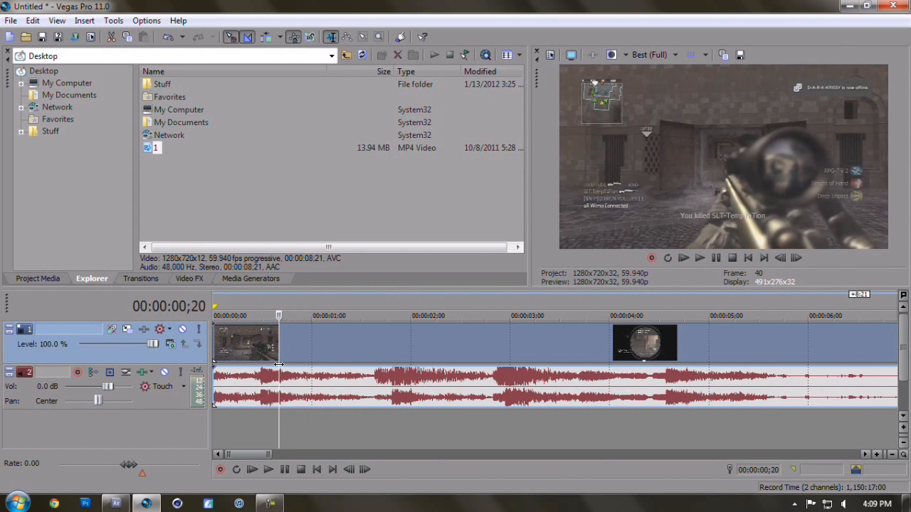
{"action": "scroll", "coordinate": [288, 396], "scroll_direction": "up", "scroll_amount": 3}
{"action": "key", "text": "s"}
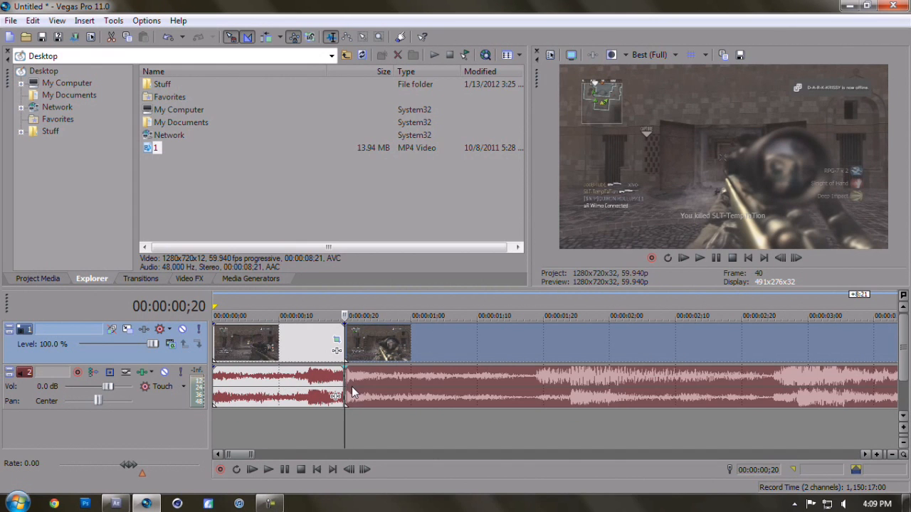
Split the clip again at 00:00:00;22 and set the loop region to the short segment between the two cuts.
{"action": "scroll", "coordinate": [349, 385], "scroll_direction": "up", "scroll_amount": 4}
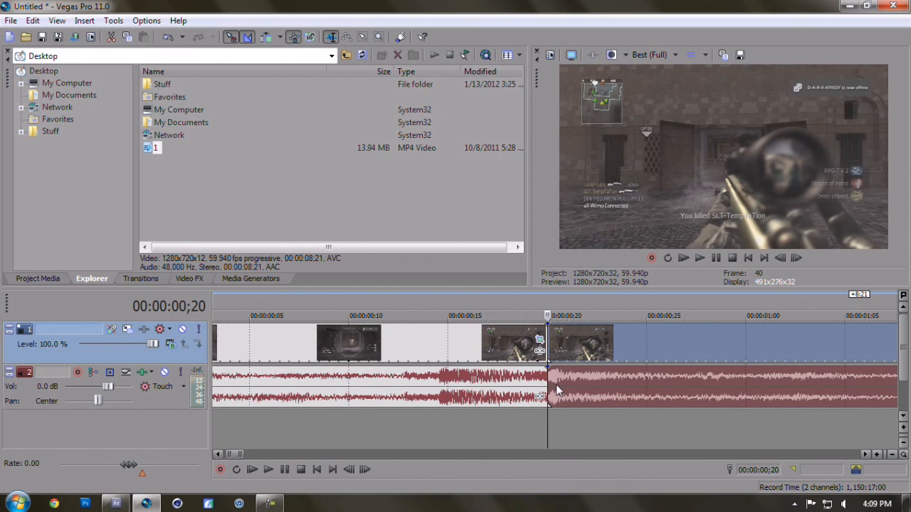
{"action": "left_click", "coordinate": [549, 382]}
{"action": "scroll", "coordinate": [550, 382], "scroll_direction": "up", "scroll_amount": 6}
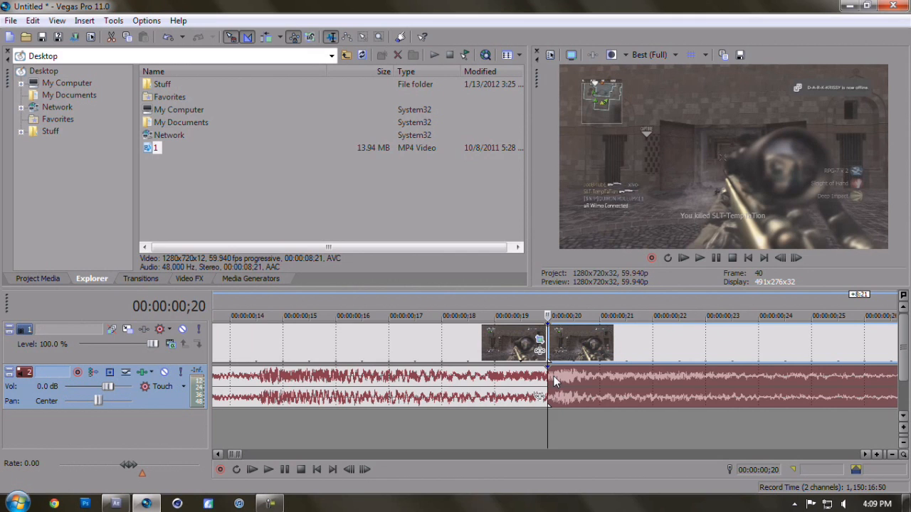
{"action": "key", "text": "space"}
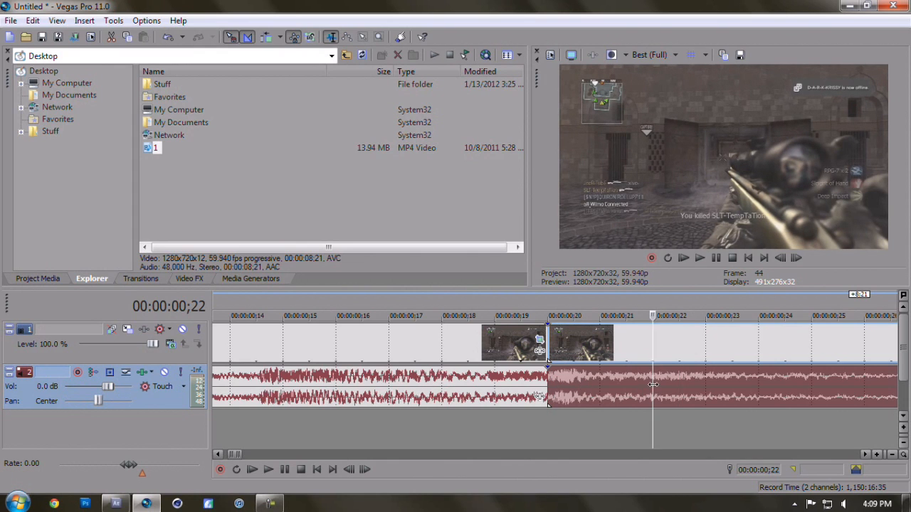
{"action": "key", "text": "s"}
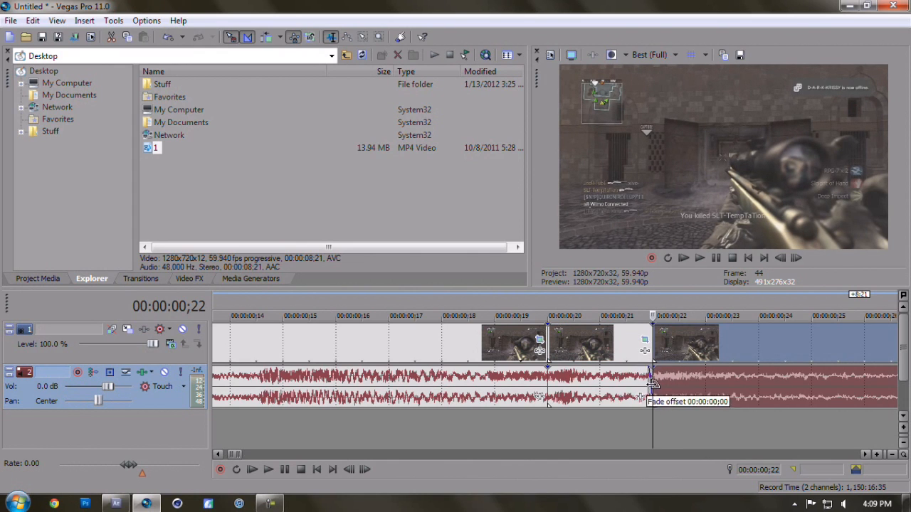
{"action": "double_click", "coordinate": [600, 379]}
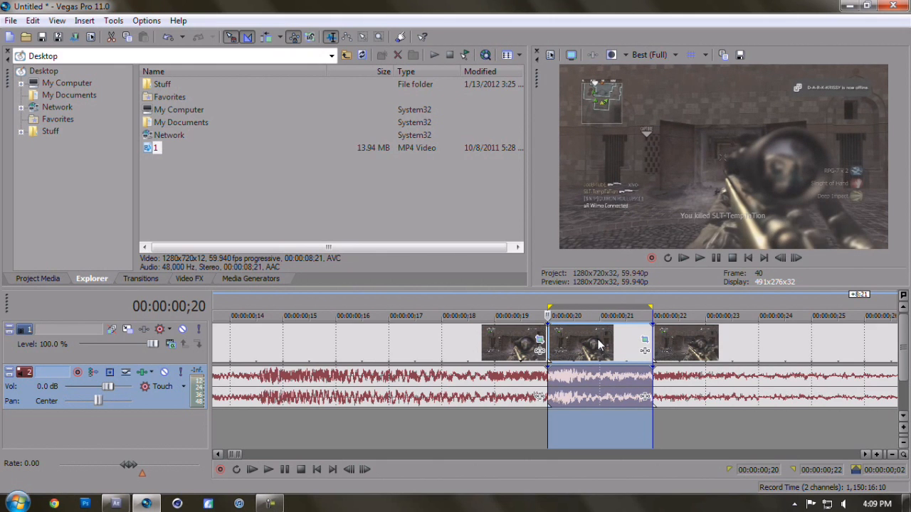
{"action": "left_click", "coordinate": [600, 347]}
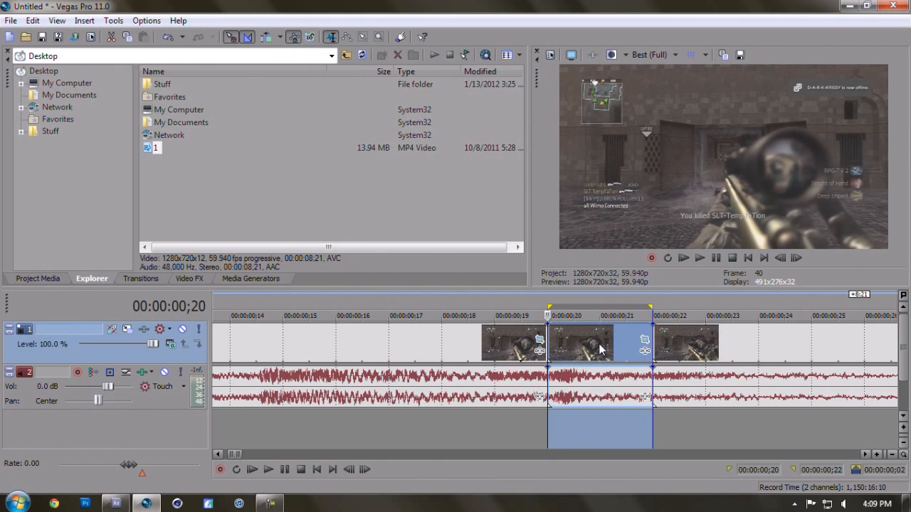
Choose the Clips template for rendering the loop region and review its custom video settings.
{"action": "left_click", "coordinate": [10, 20]}
{"action": "left_click", "coordinate": [32, 108]}
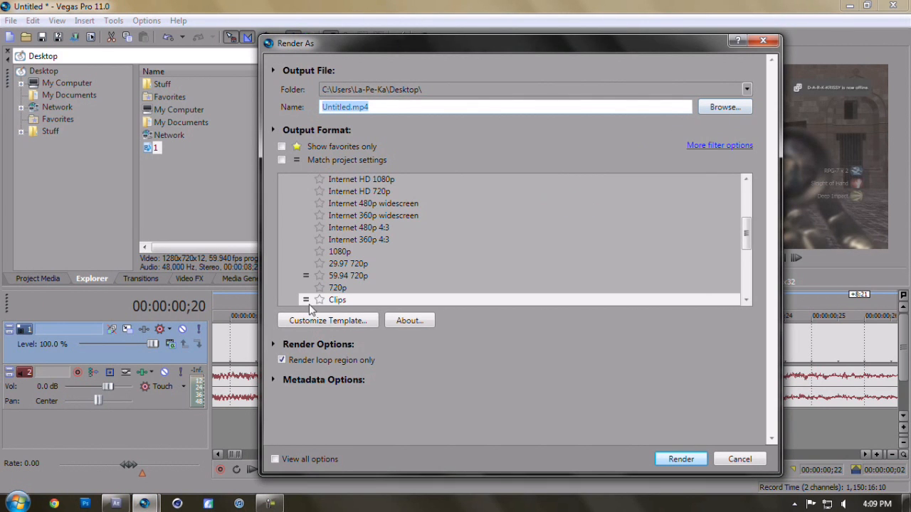
{"action": "left_click", "coordinate": [340, 302]}
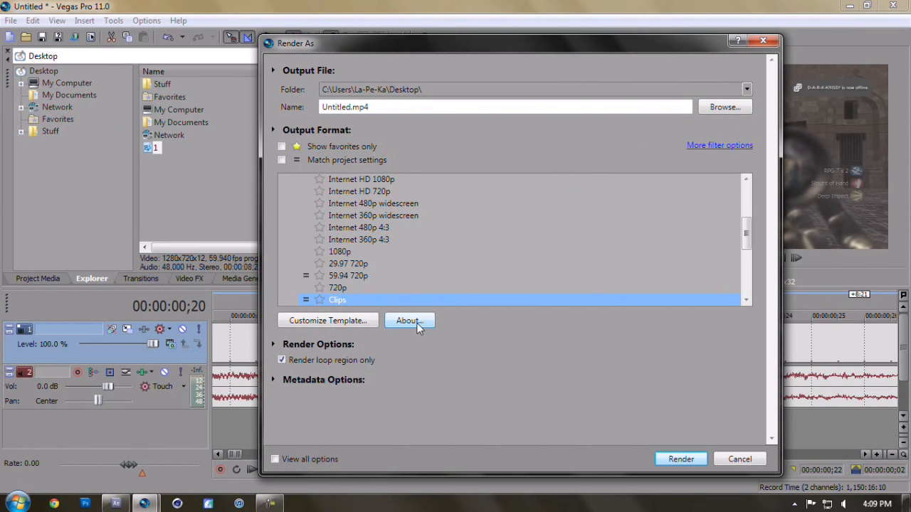
{"action": "left_click", "coordinate": [352, 321]}
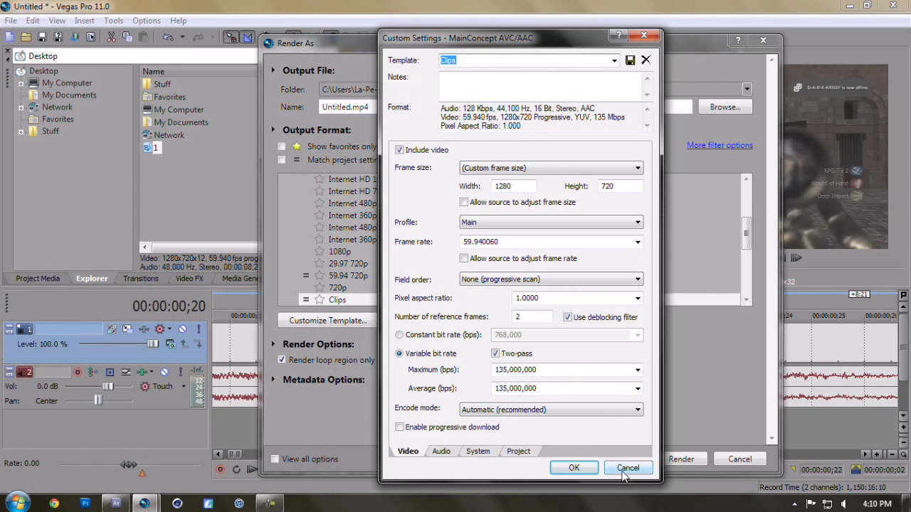
{"action": "left_click", "coordinate": [627, 468]}
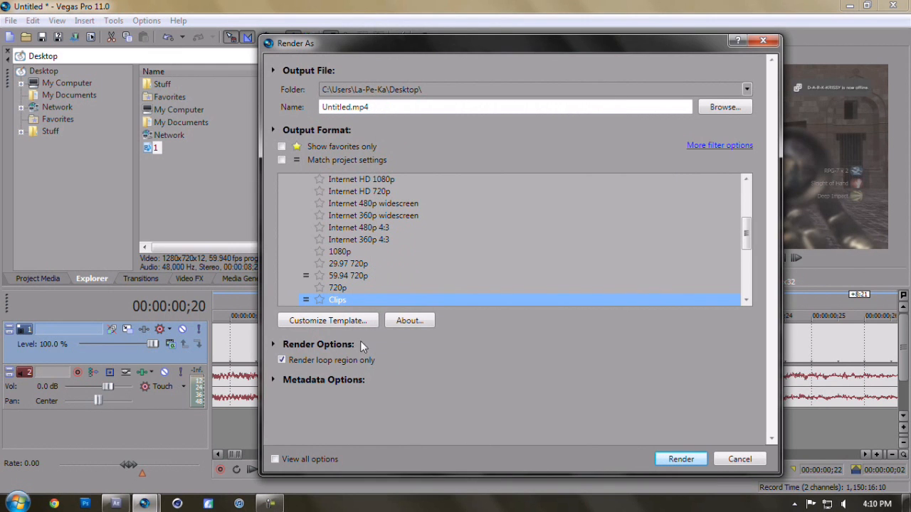
Name the output file 1v1 on the Desktop and render the loop region.
{"action": "left_click", "coordinate": [723, 108]}
{"action": "type", "text": "1v1"}
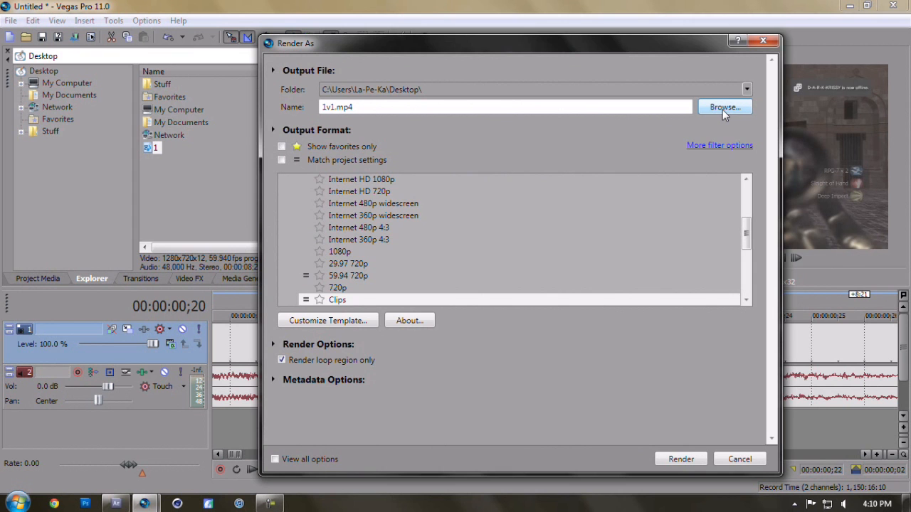
{"action": "left_click", "coordinate": [684, 460]}
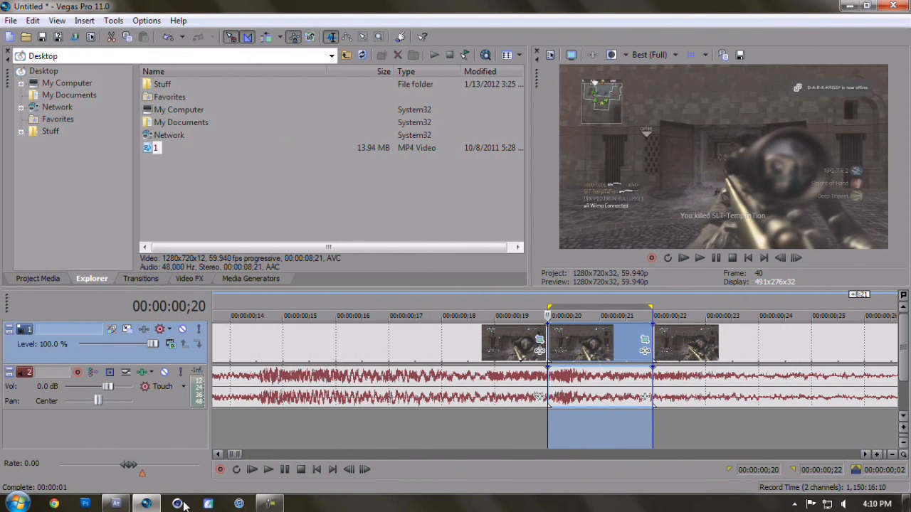
Switch to After Effects and delete the composition, the 1.mp4 footage and the Solids folder from the project.
{"action": "left_click", "coordinate": [146, 504]}
{"action": "left_click", "coordinate": [117, 505]}
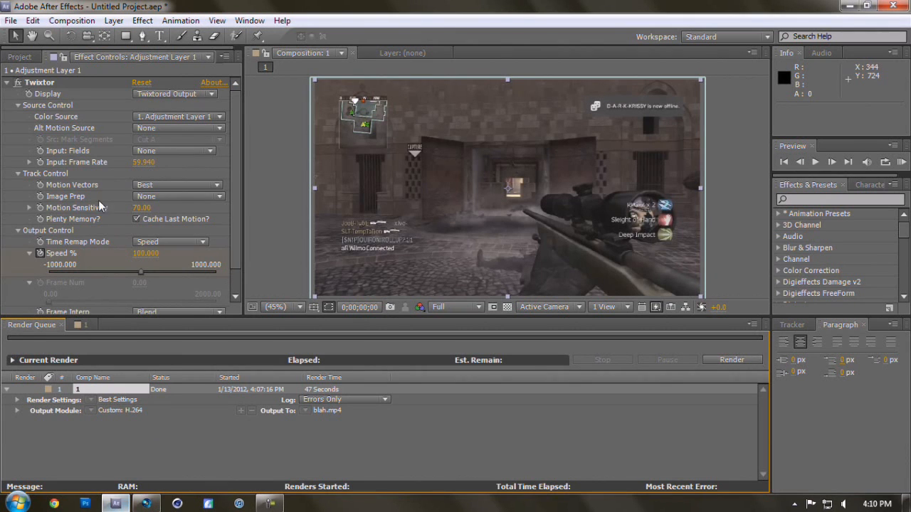
{"action": "left_click_drag", "start_coordinate": [46, 223], "coordinate": [39, 101]}
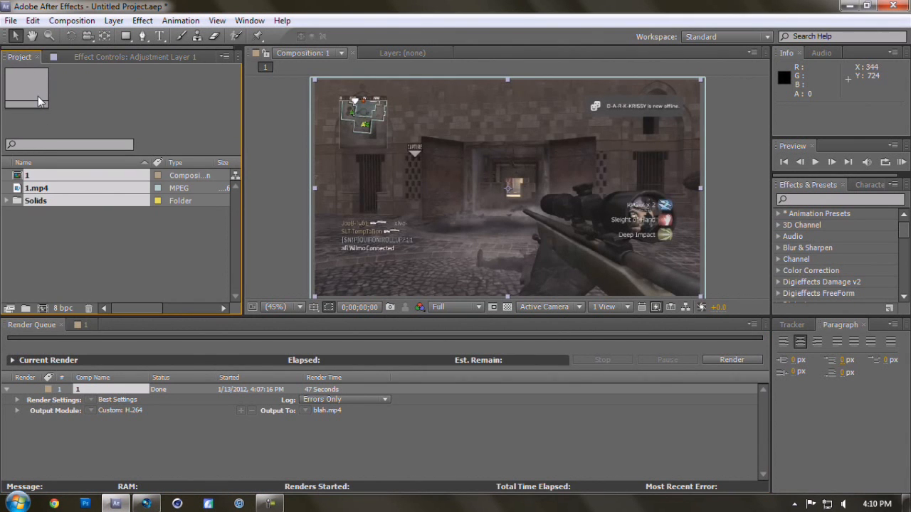
{"action": "key", "text": "Delete"}
{"action": "key", "text": "Return"}
{"action": "left_click", "coordinate": [78, 324]}
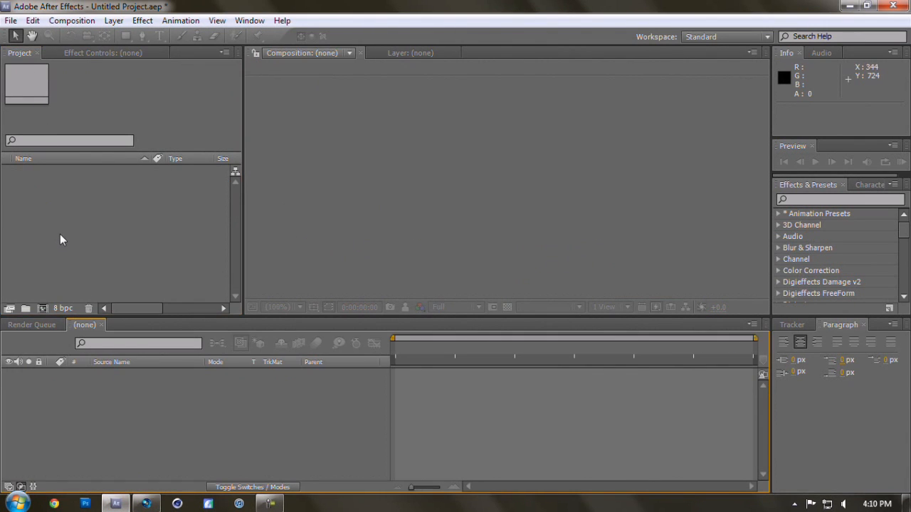
Import the 1v1 video from the Desktop and create a composition from it.
{"action": "double_click", "coordinate": [60, 234]}
{"action": "double_click", "coordinate": [378, 264]}
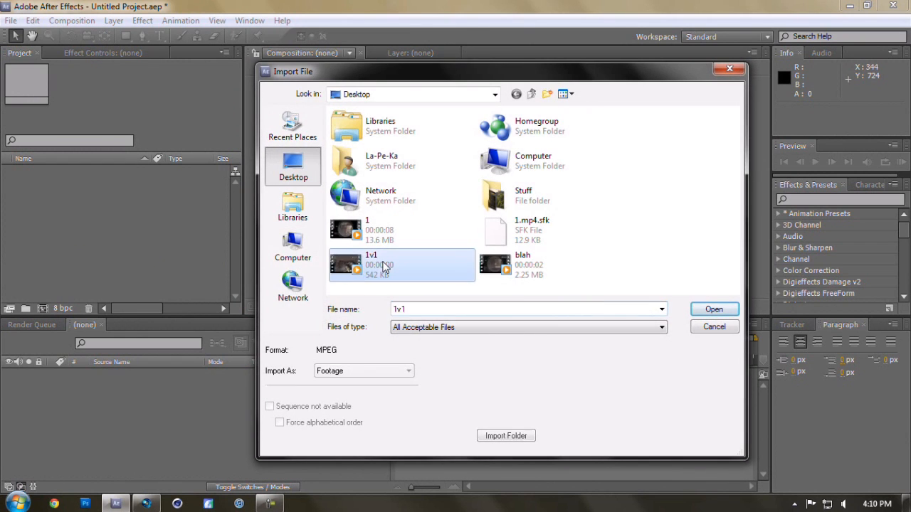
{"action": "left_click_drag", "start_coordinate": [40, 173], "coordinate": [82, 386]}
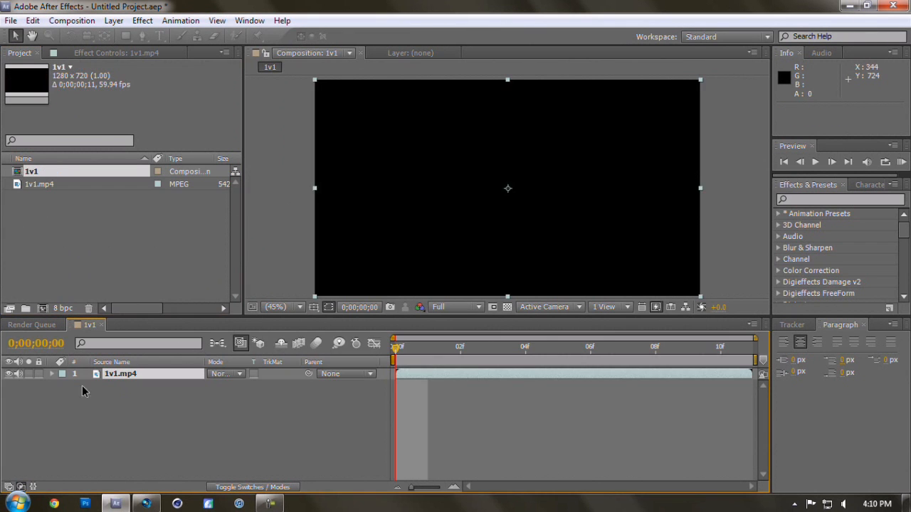
Trim the end of the 1v1.mp4 layer to 0;00;00;02 and return the playhead to the start.
{"action": "left_click_drag", "start_coordinate": [410, 353], "coordinate": [497, 350]}
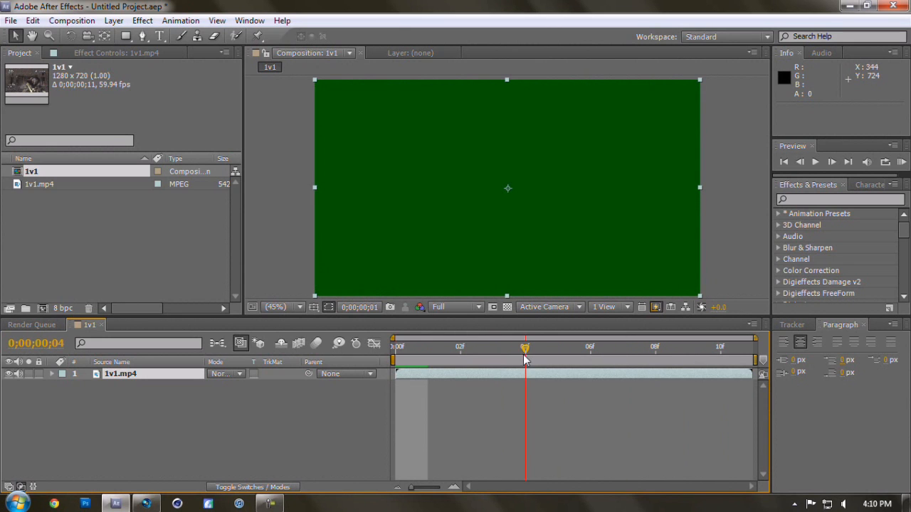
{"action": "left_click_drag", "start_coordinate": [744, 376], "coordinate": [497, 386]}
{"action": "left_click_drag", "start_coordinate": [491, 352], "coordinate": [388, 363]}
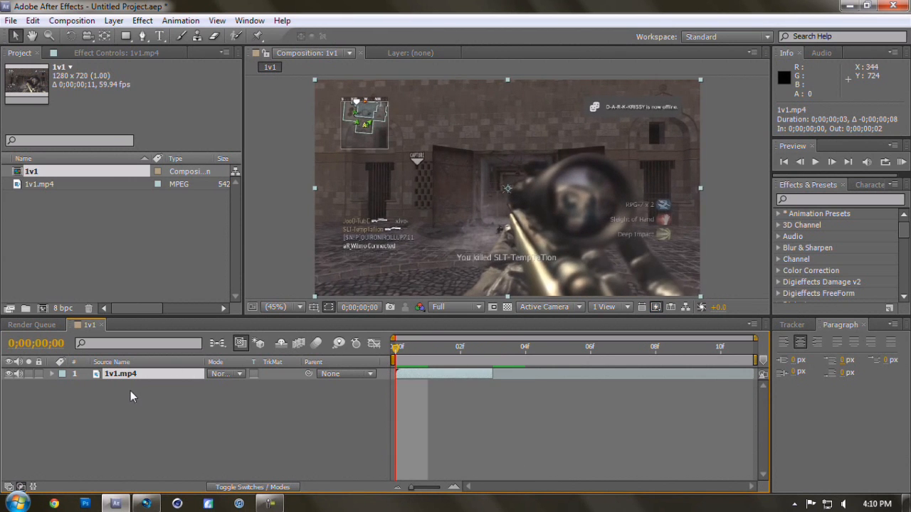
Enable frame blending for the composition and turn it on for the 1v1.mp4 layer.
{"action": "right_click", "coordinate": [130, 391]}
{"action": "left_click", "coordinate": [268, 388]}
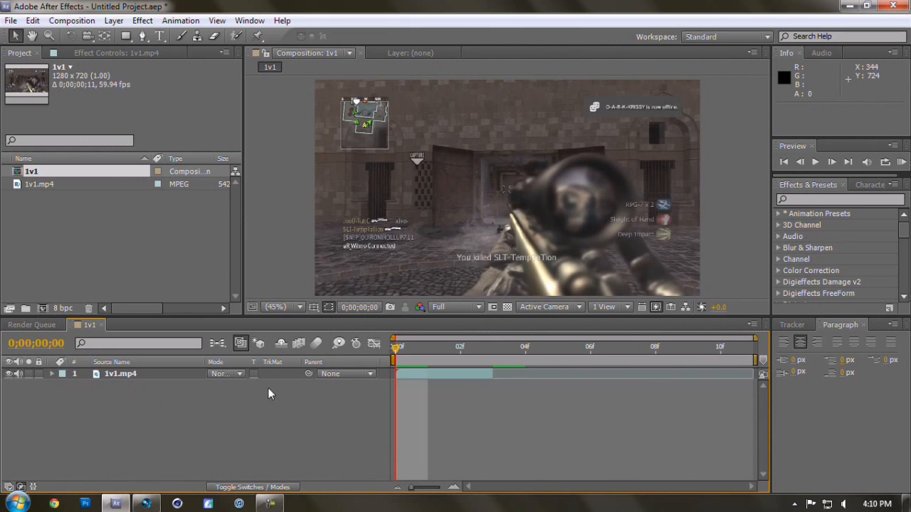
{"action": "left_click", "coordinate": [300, 344]}
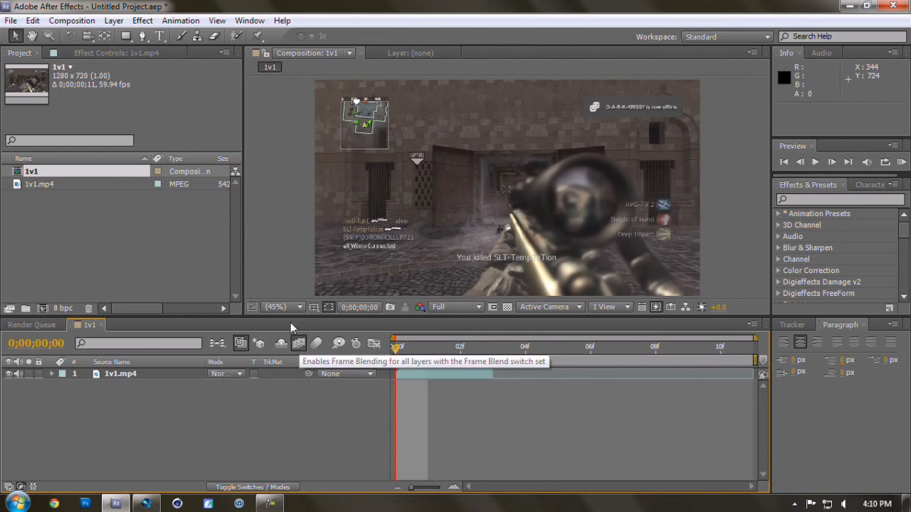
{"action": "left_click", "coordinate": [108, 20]}
{"action": "mouse_move", "coordinate": [97, 21]}
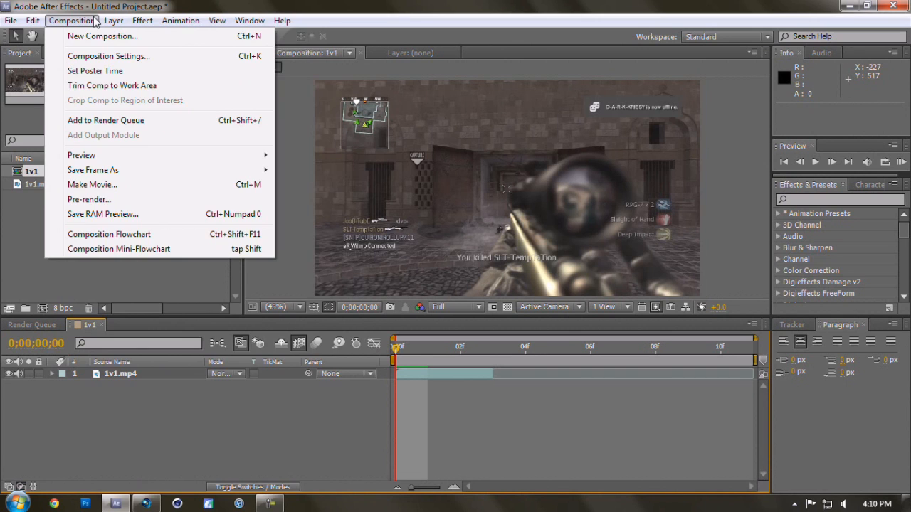
{"action": "left_click", "coordinate": [113, 21]}
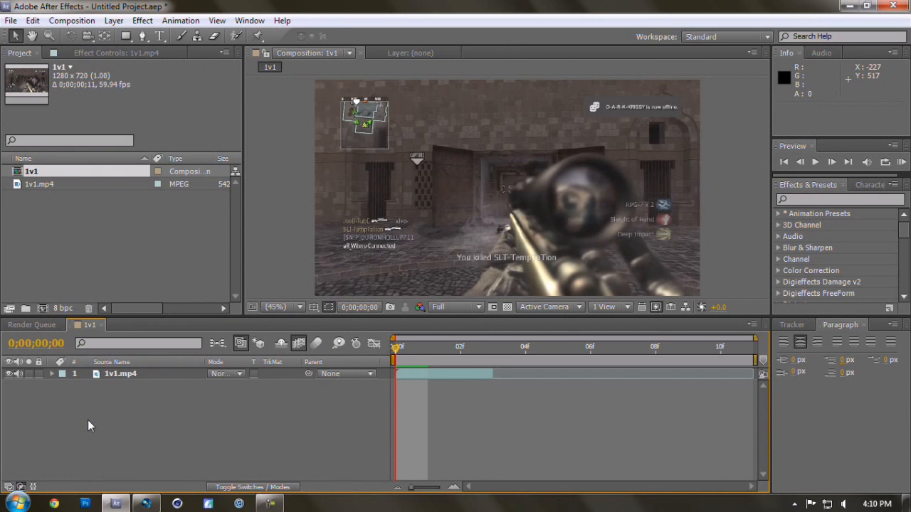
{"action": "left_click", "coordinate": [122, 375]}
{"action": "left_click", "coordinate": [114, 21]}
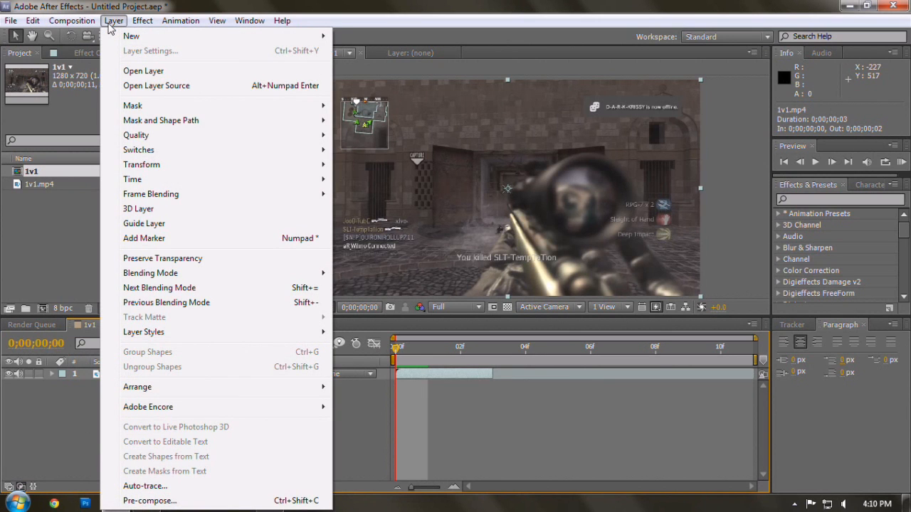
{"action": "mouse_move", "coordinate": [270, 194]}
{"action": "left_click", "coordinate": [364, 221]}
Enable time remapping on the 1v1.mp4 layer.
{"action": "left_click", "coordinate": [114, 20]}
{"action": "mouse_move", "coordinate": [179, 181]}
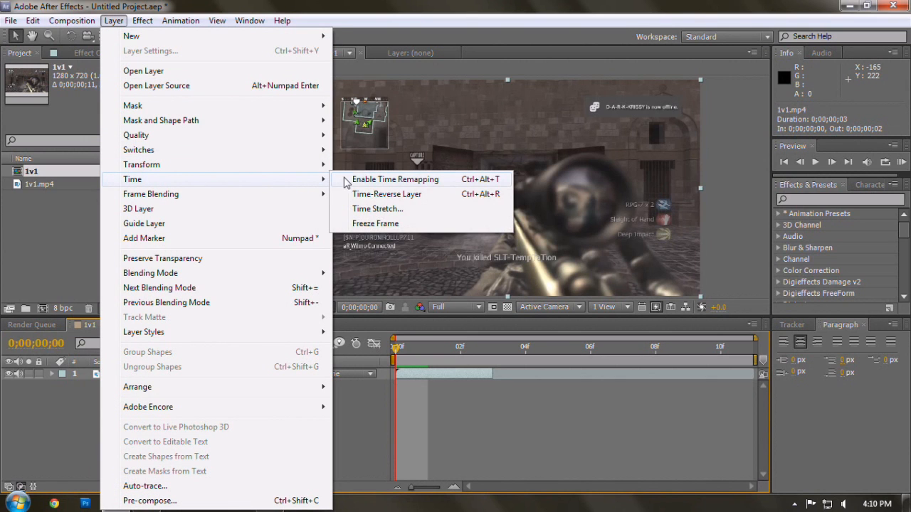
{"action": "left_click", "coordinate": [368, 180]}
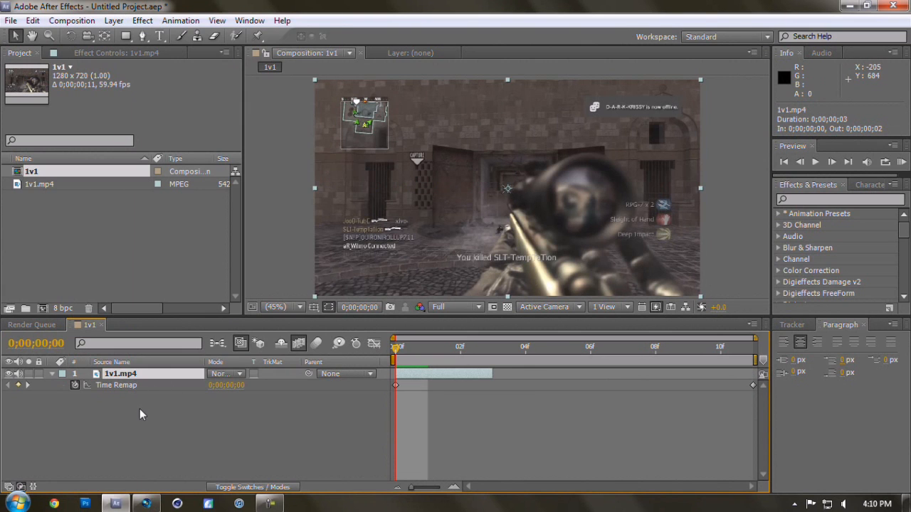
Add an adjustment layer above the 1v1.mp4 layer and select it.
{"action": "right_click", "coordinate": [139, 408]}
{"action": "mouse_move", "coordinate": [261, 285]}
{"action": "left_click", "coordinate": [386, 388]}
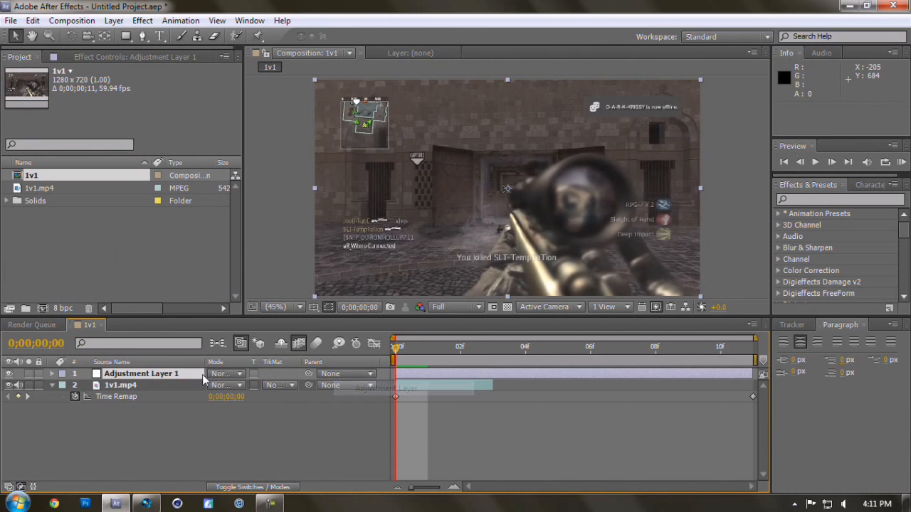
{"action": "left_click", "coordinate": [136, 383]}
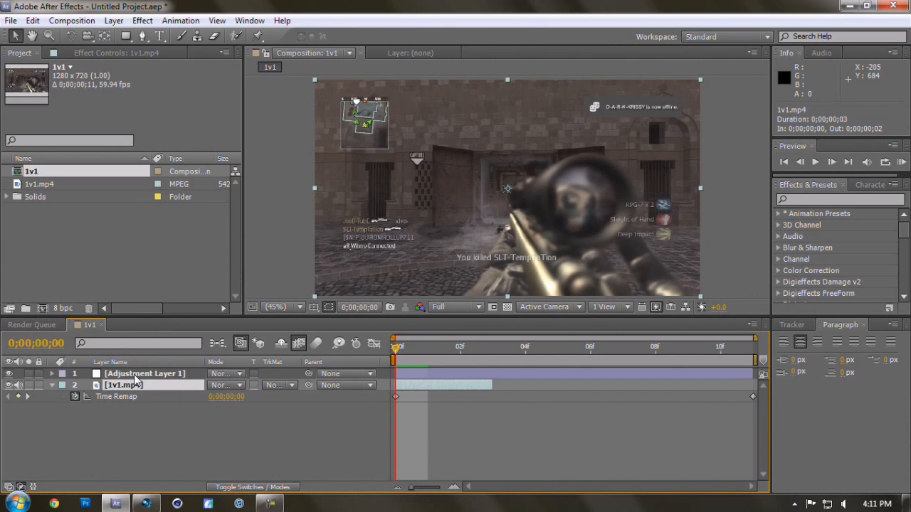
{"action": "left_click", "coordinate": [134, 375]}
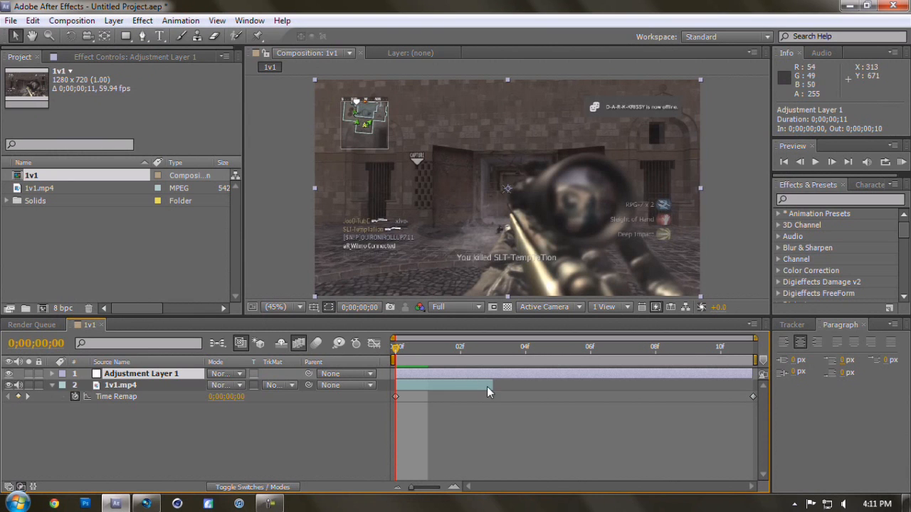
Extend the end of the 1v1.mp4 layer to the end of the composition.
{"action": "left_click_drag", "start_coordinate": [489, 384], "coordinate": [741, 385]}
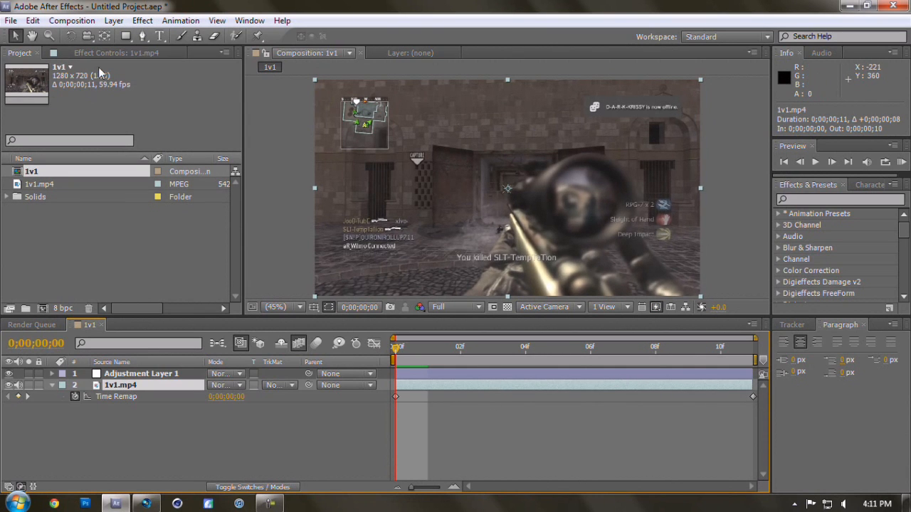
{"action": "left_click", "coordinate": [142, 20]}
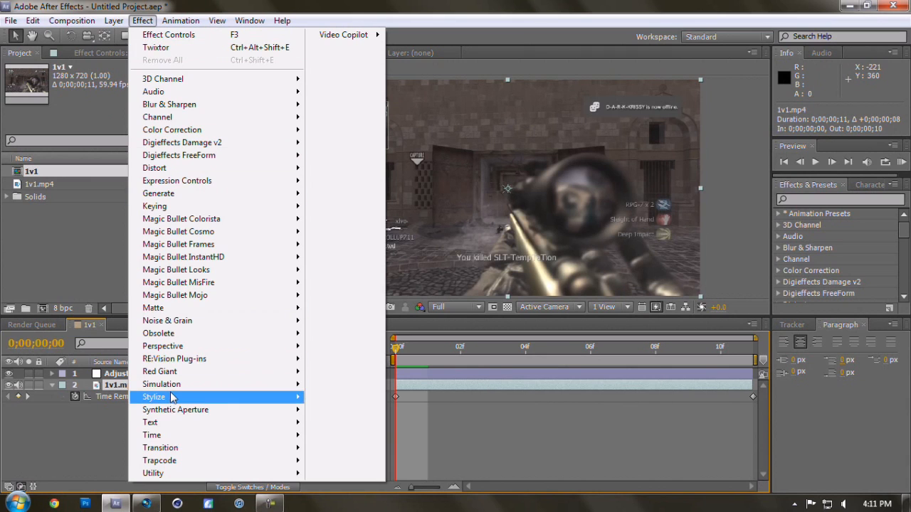
{"action": "mouse_move", "coordinate": [255, 360]}
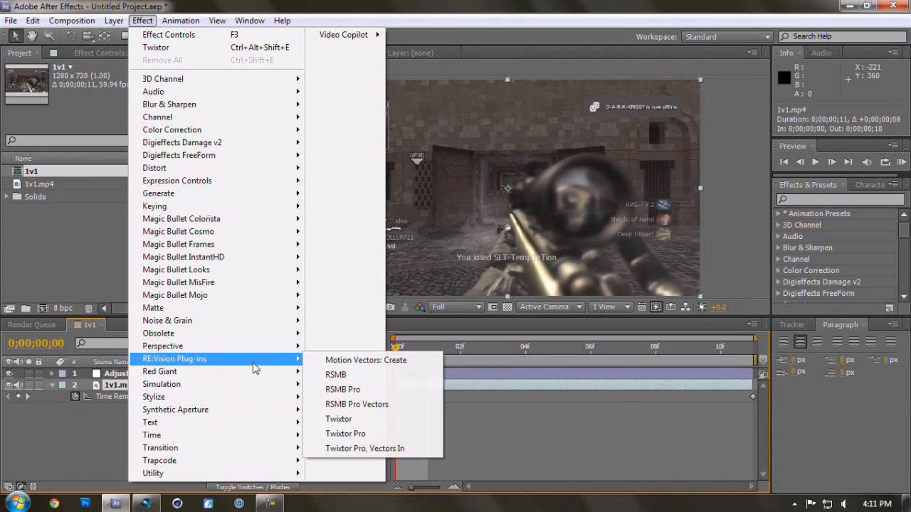
{"action": "left_click", "coordinate": [338, 420]}
{"action": "left_click", "coordinate": [130, 388]}
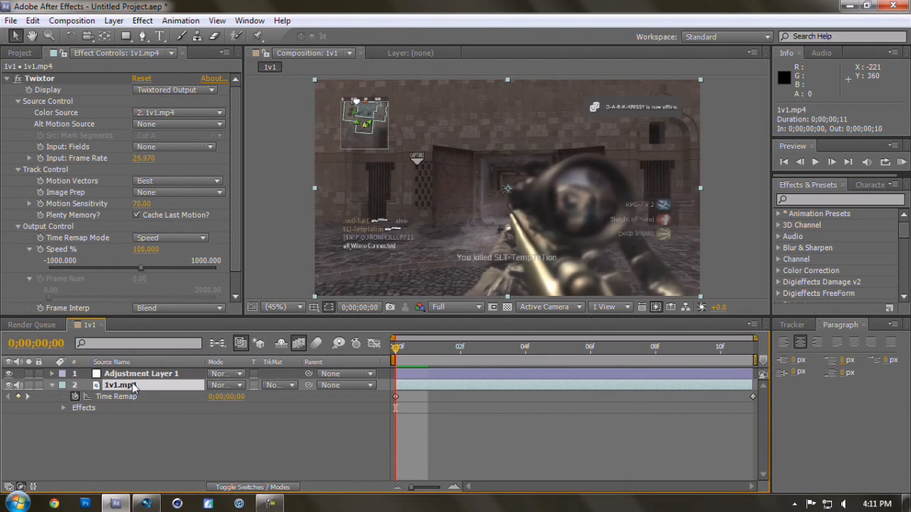
{"action": "key", "text": "ctrl+z"}
Apply the Twixtor effect to Adjustment Layer 1 and set its input frame rate to 59.940.
{"action": "left_click", "coordinate": [128, 374]}
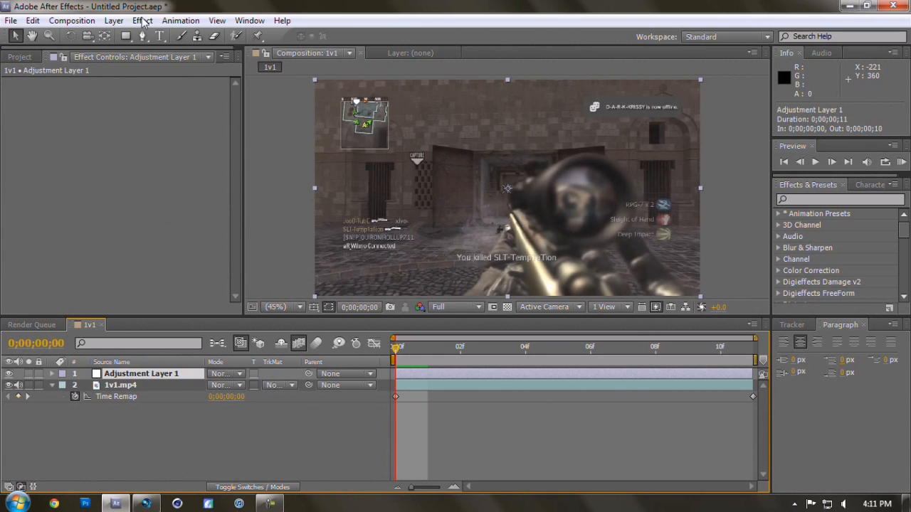
{"action": "left_click", "coordinate": [142, 21]}
{"action": "left_click", "coordinate": [157, 42]}
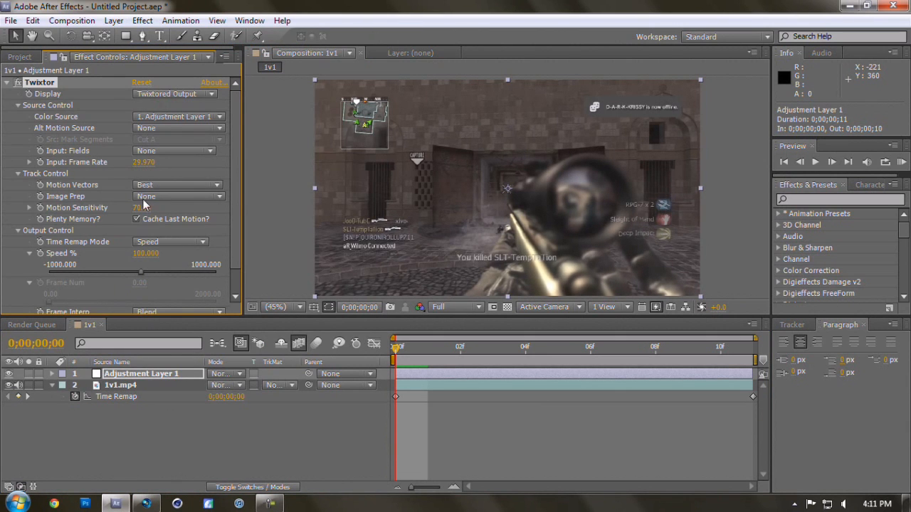
{"action": "left_click", "coordinate": [155, 162]}
{"action": "type", "text": "59.940"}
{"action": "key", "text": "Return"}
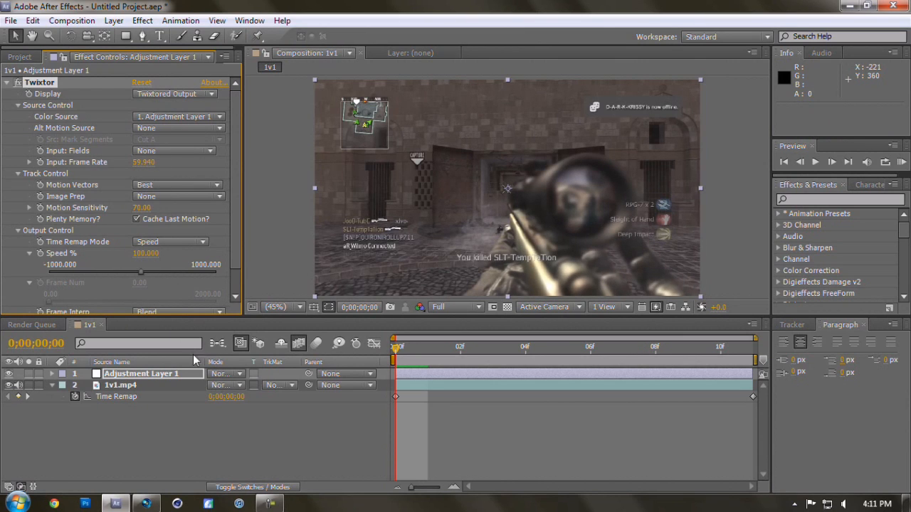
Set the Twixtor speed to 1% and move the playhead to the last frame, 0;00;00;10.
{"action": "left_click", "coordinate": [142, 254]}
{"action": "key", "text": "Return"}
{"action": "left_click_drag", "start_coordinate": [399, 349], "coordinate": [750, 363]}
Lengthen the composition's duration to about 10 seconds in the composition settings.
{"action": "left_click", "coordinate": [72, 20]}
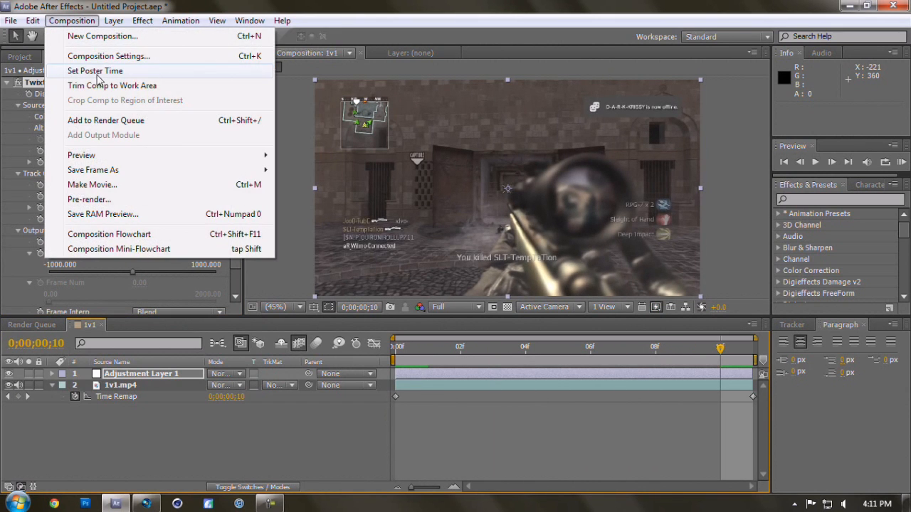
{"action": "left_click", "coordinate": [100, 56]}
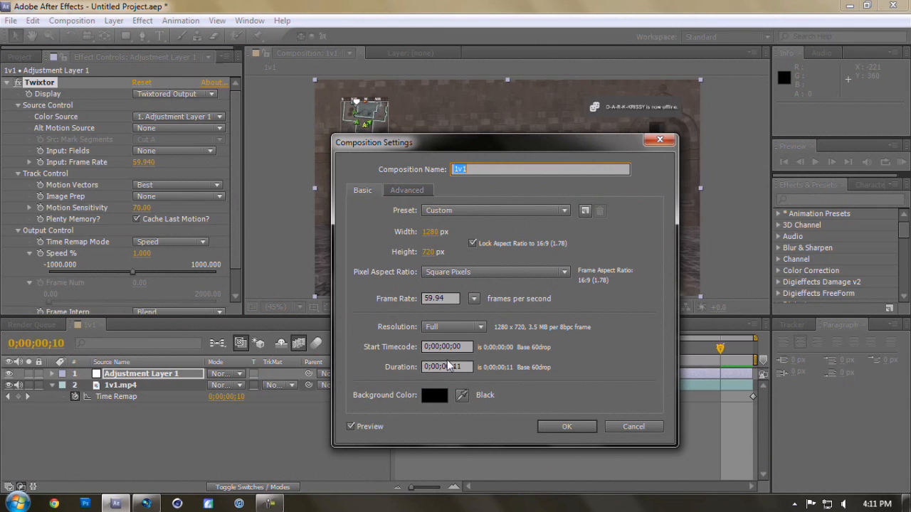
{"action": "left_click", "coordinate": [445, 367]}
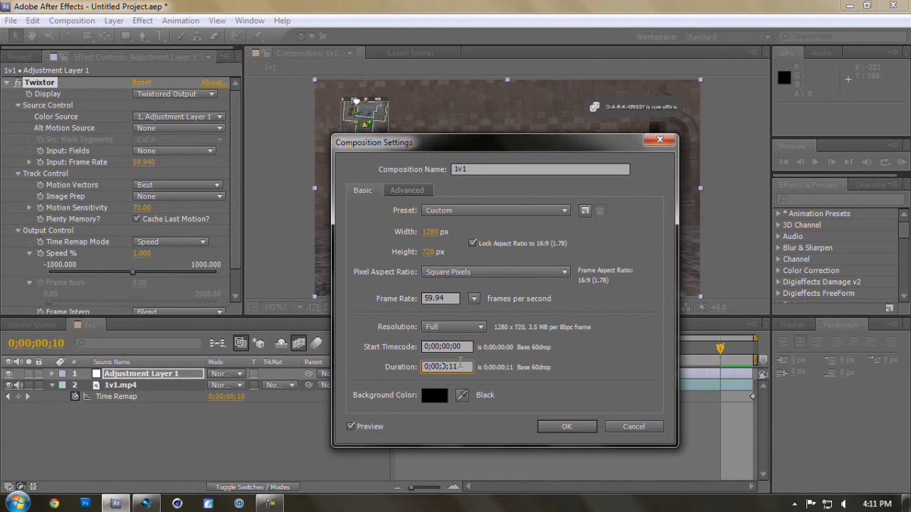
{"action": "key", "text": "Return"}
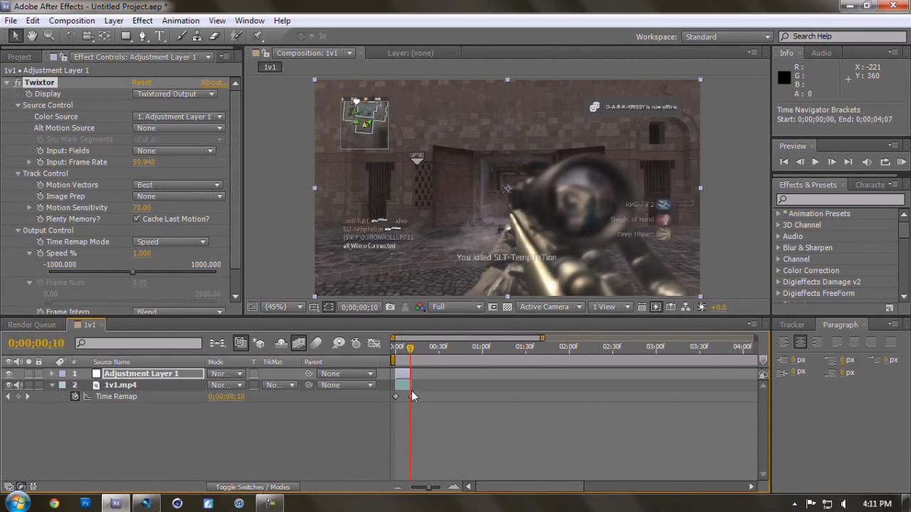
Extend the 1v1.mp4 layer and Adjustment Layer 1 so both last about 7.5 seconds.
{"action": "left_click", "coordinate": [421, 386]}
{"action": "left_click_drag", "start_coordinate": [421, 386], "coordinate": [607, 387]}
{"action": "left_click_drag", "start_coordinate": [411, 374], "coordinate": [616, 375]}
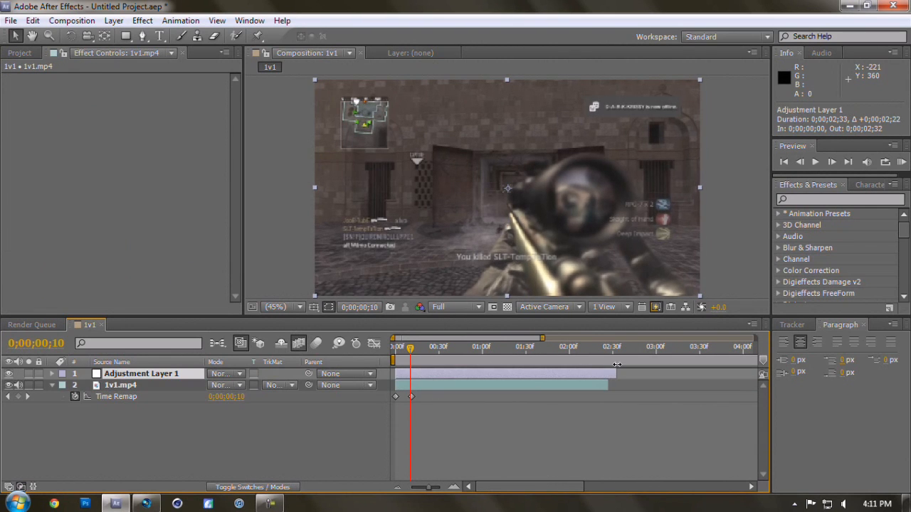
{"action": "left_click_drag", "start_coordinate": [519, 353], "coordinate": [691, 385]}
{"action": "left_click_drag", "start_coordinate": [617, 374], "coordinate": [709, 374]}
{"action": "left_click_drag", "start_coordinate": [662, 352], "coordinate": [634, 352]}
{"action": "left_click_drag", "start_coordinate": [689, 387], "coordinate": [720, 385]}
{"action": "left_click_drag", "start_coordinate": [532, 339], "coordinate": [393, 338]}
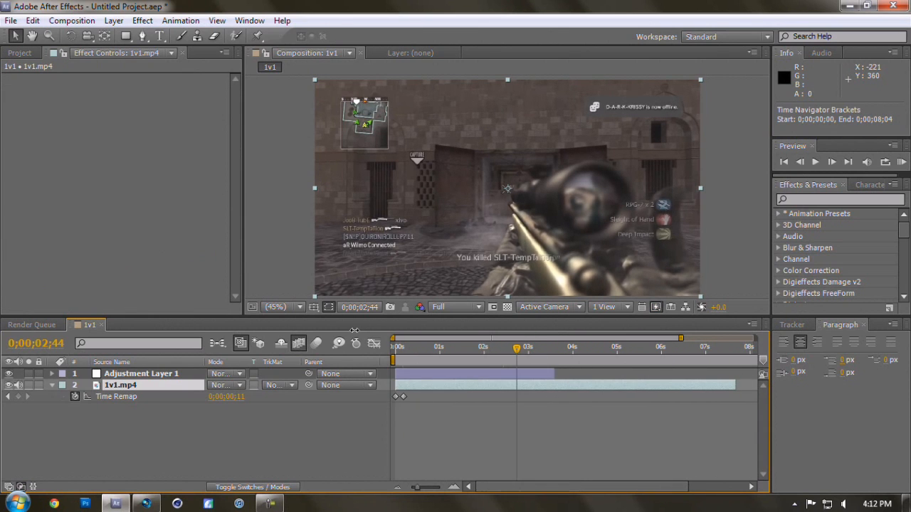
{"action": "left_click_drag", "start_coordinate": [555, 375], "coordinate": [731, 375]}
End the work area at about 0;00;04;50 and trim the composition to it.
{"action": "left_click_drag", "start_coordinate": [661, 352], "coordinate": [609, 359]}
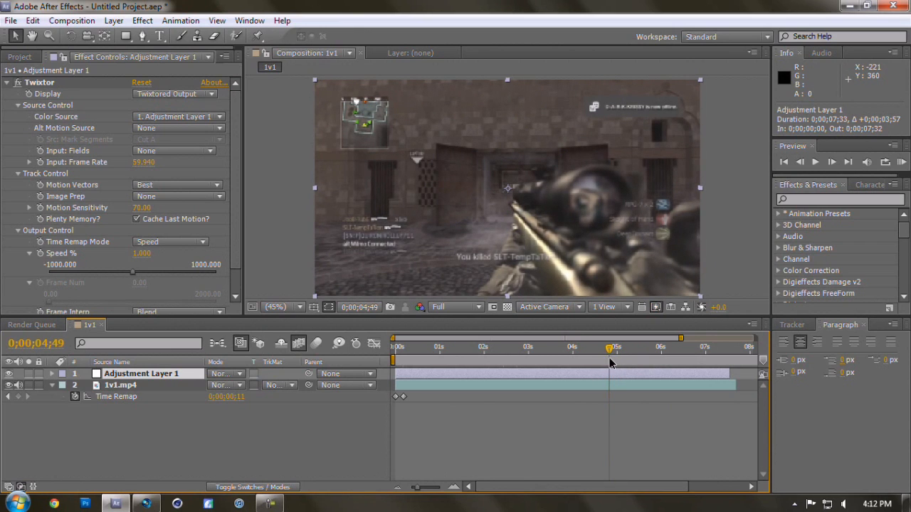
{"action": "left_click_drag", "start_coordinate": [681, 340], "coordinate": [568, 380]}
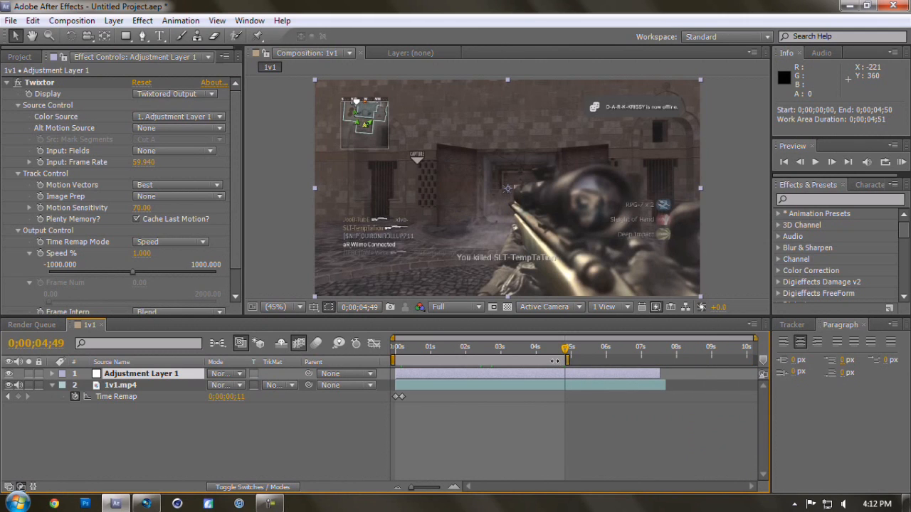
{"action": "right_click", "coordinate": [555, 362]}
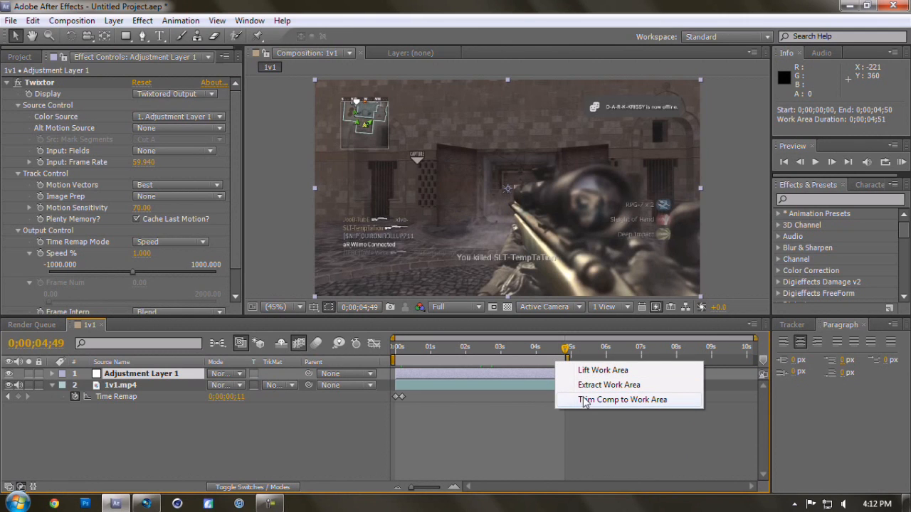
{"action": "left_click", "coordinate": [623, 400]}
{"action": "key", "text": "KP_0"}
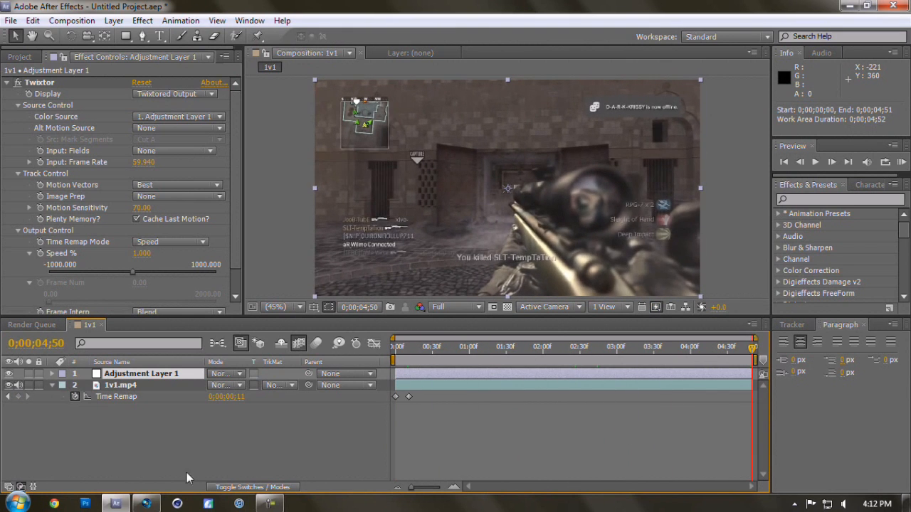
Add the composition to the render queue and set its output module to H.264 with audio output enabled.
{"action": "left_click", "coordinate": [72, 20]}
{"action": "left_click", "coordinate": [149, 118]}
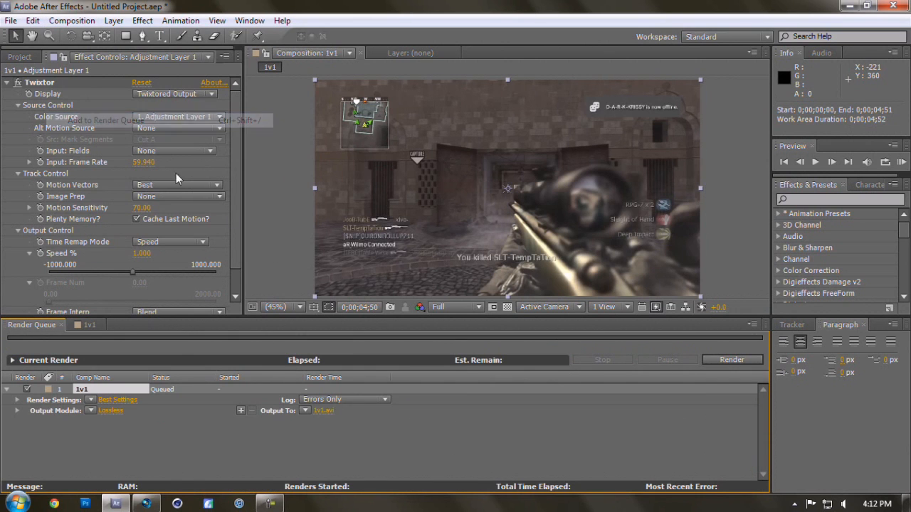
{"action": "left_click", "coordinate": [110, 412]}
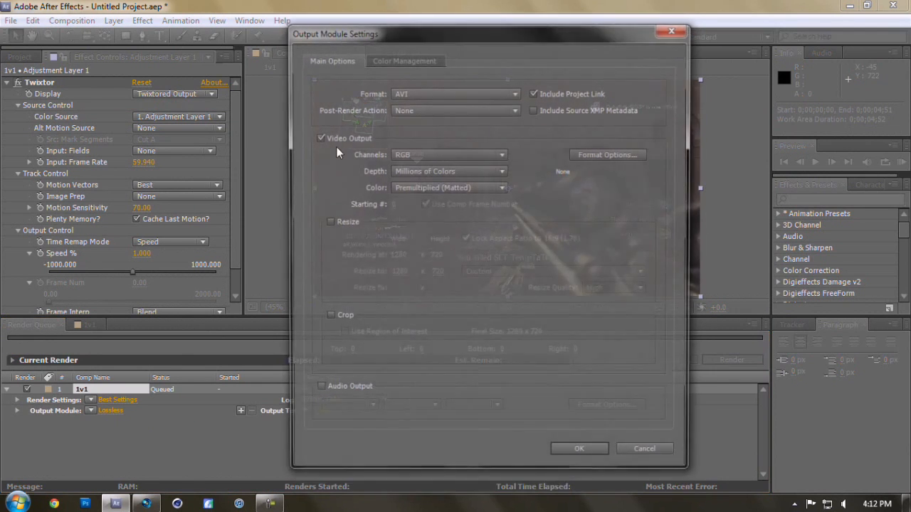
{"action": "left_click", "coordinate": [405, 93]}
{"action": "left_click", "coordinate": [424, 183]}
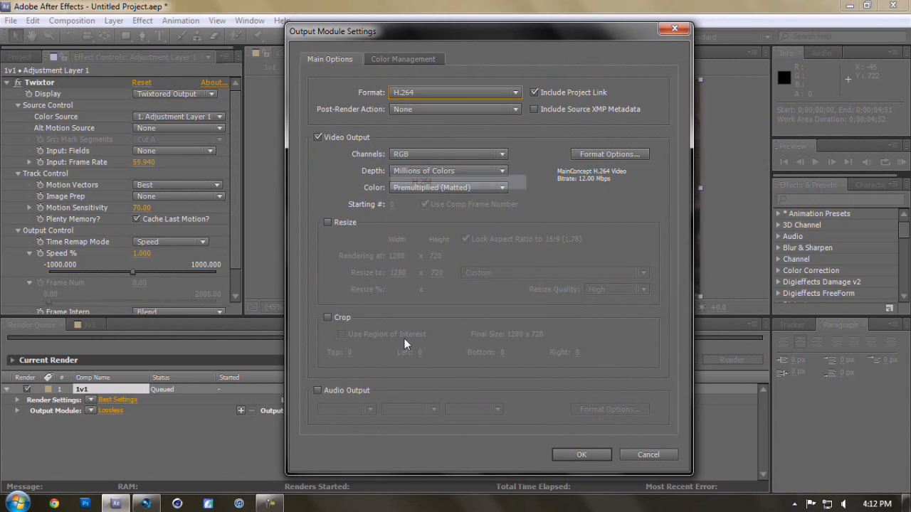
{"action": "left_click", "coordinate": [347, 390]}
{"action": "left_click", "coordinate": [581, 455]}
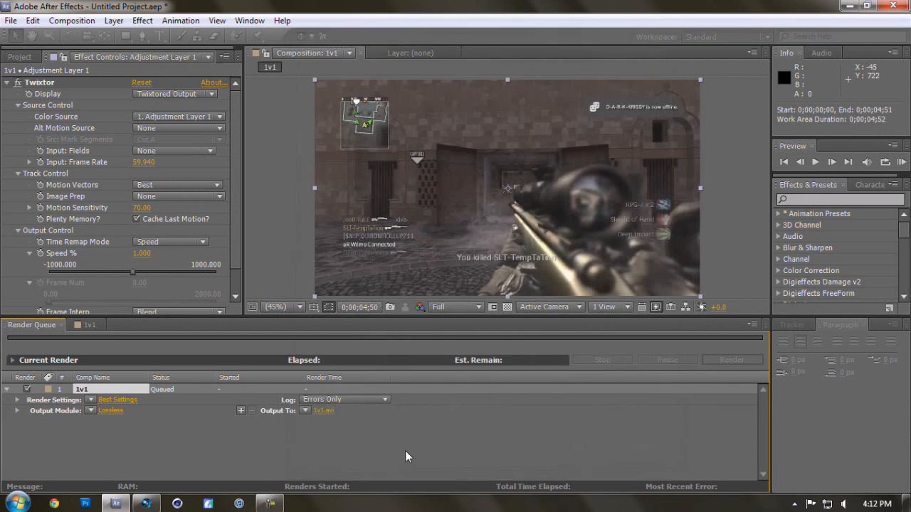
Set the output file to blah2.mp4 on the Desktop, render the composition, and leave the program to view the clip.
{"action": "left_click", "coordinate": [325, 409]}
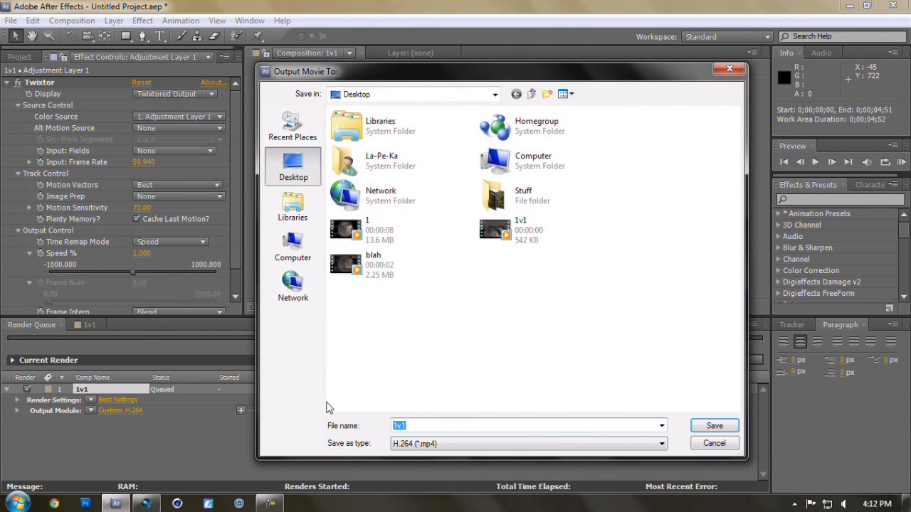
{"action": "type", "text": "blah"}
{"action": "key", "text": "Return"}
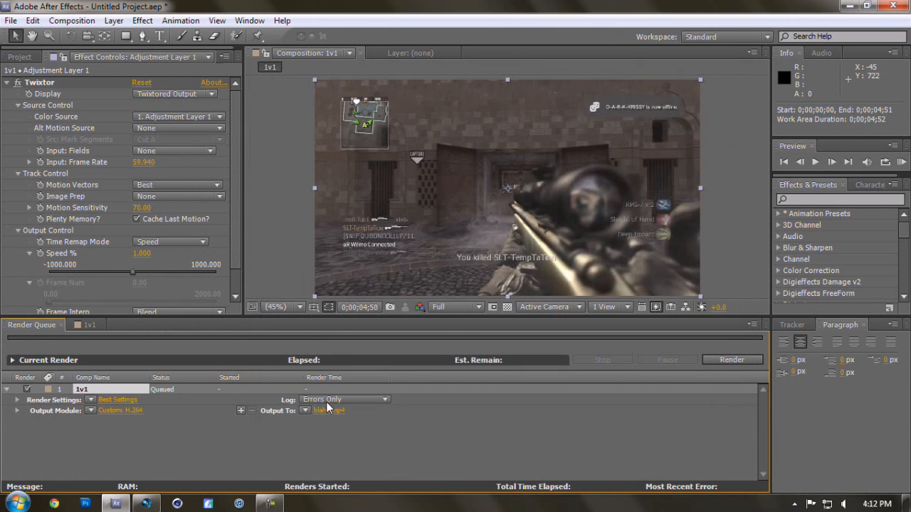
{"action": "left_click", "coordinate": [704, 360]}
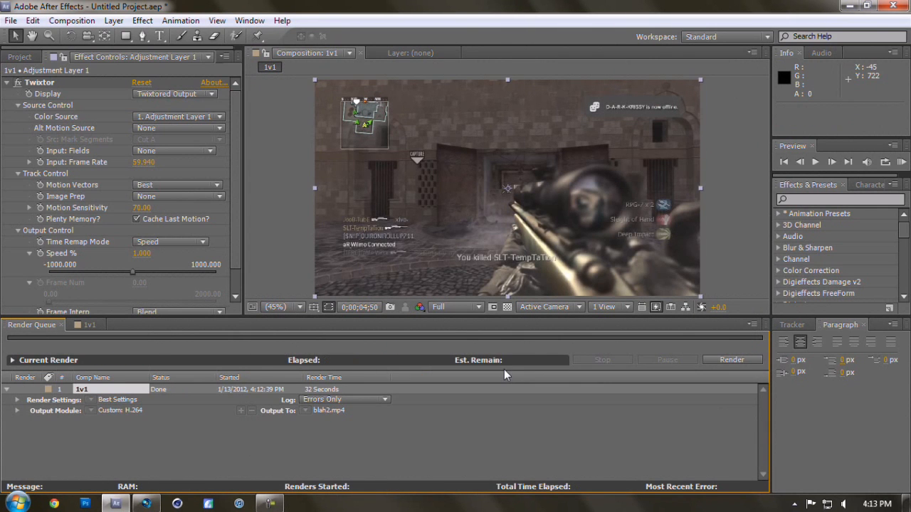
{"action": "left_click", "coordinate": [116, 504]}
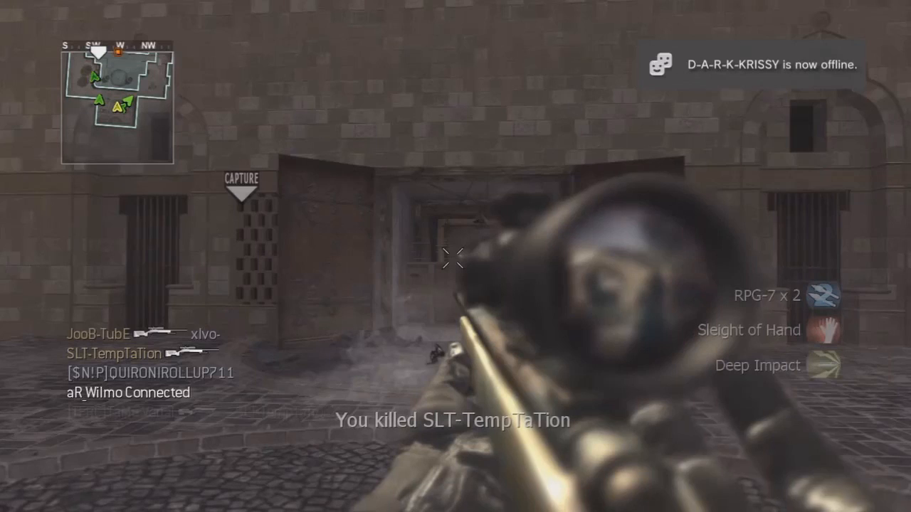